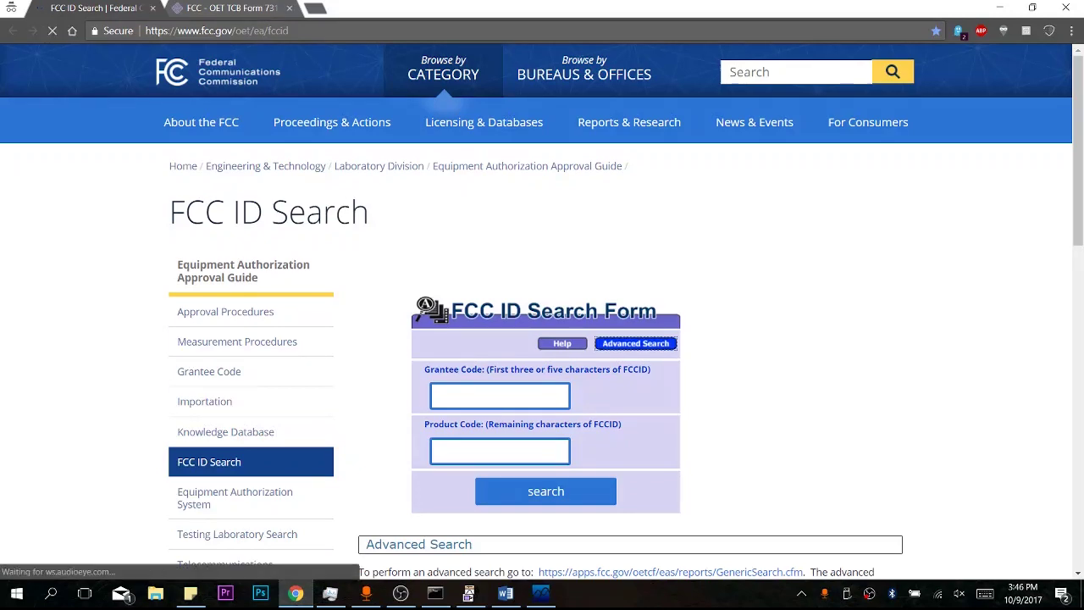
Step: Search the FCC equipment authorizations for applicant name ms sedco and check the frequency ranges on the OHRCP-TXHH grant form
left_click(635, 343)
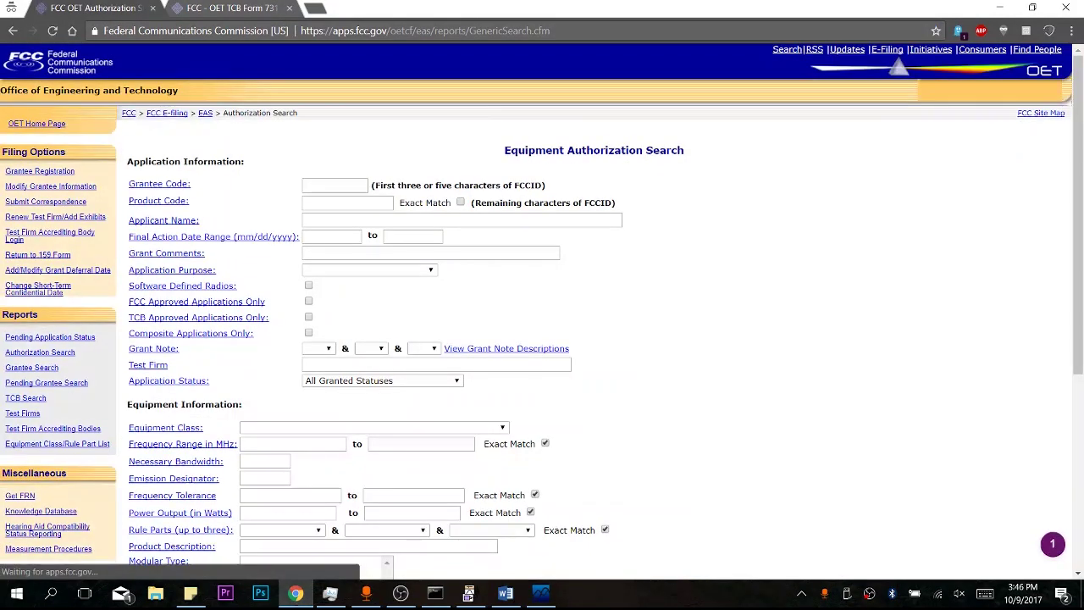
type("ms s")
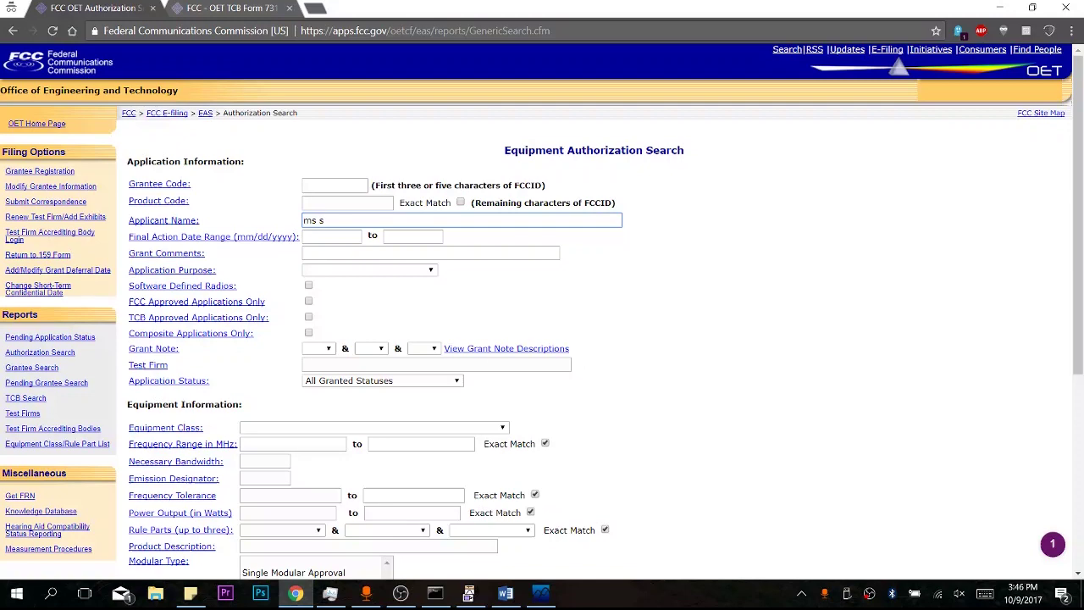
type("edco")
key("Return")
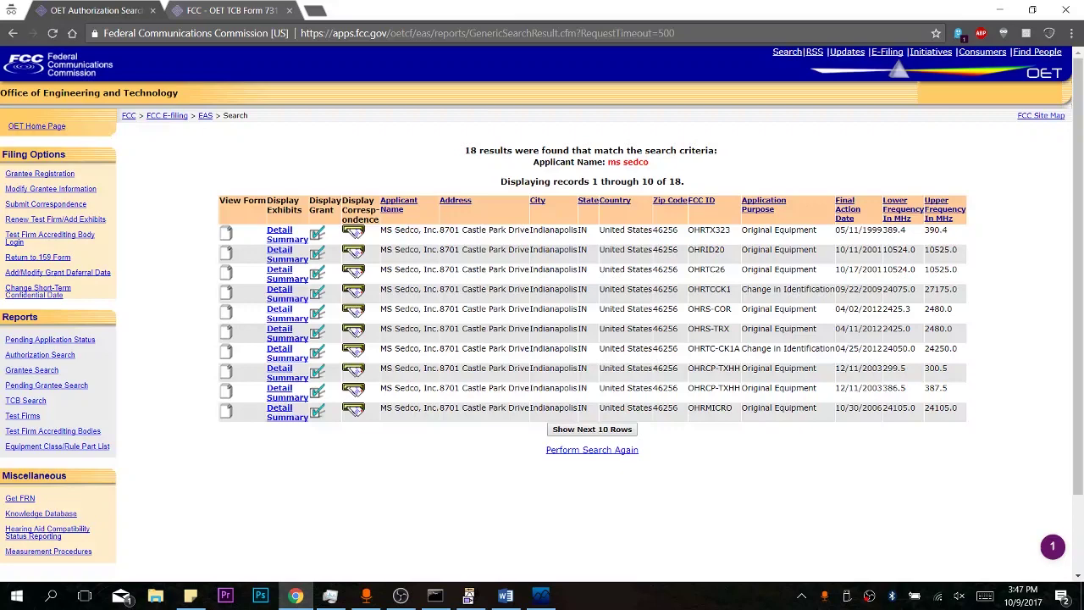
left_click(259, 10)
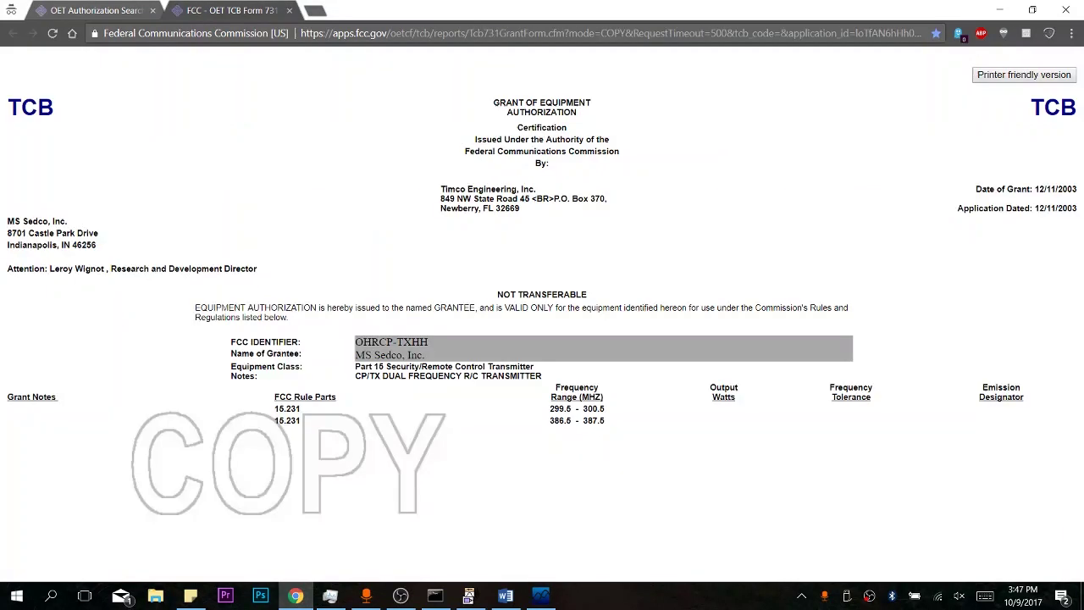
left_click_drag(550, 421, 606, 421)
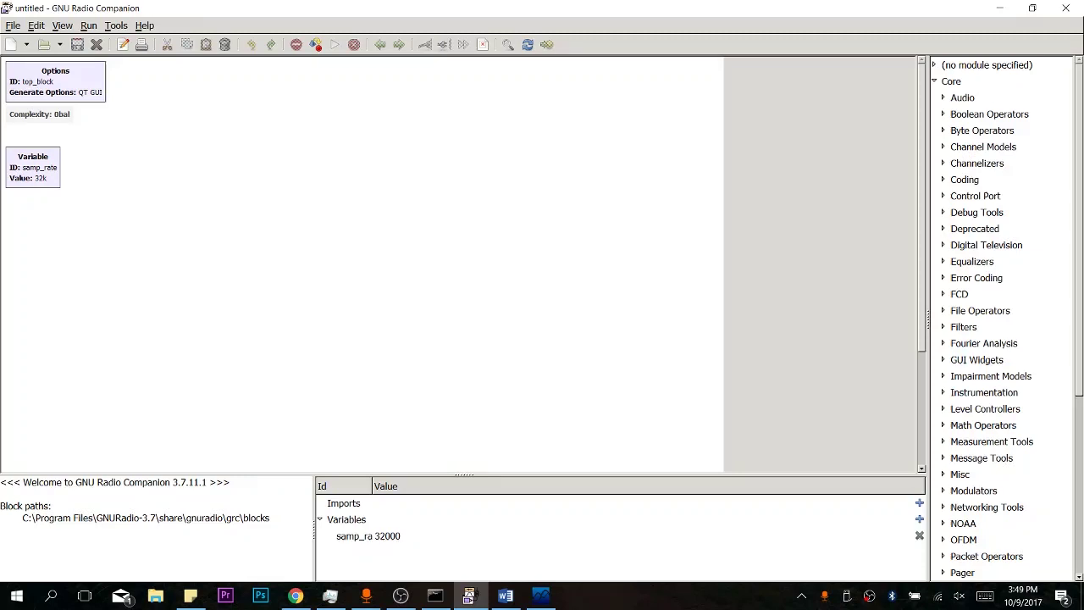
Step: In GNU Radio Companion, set the value of the samp_rate variable to 2e6
right_click(49, 172)
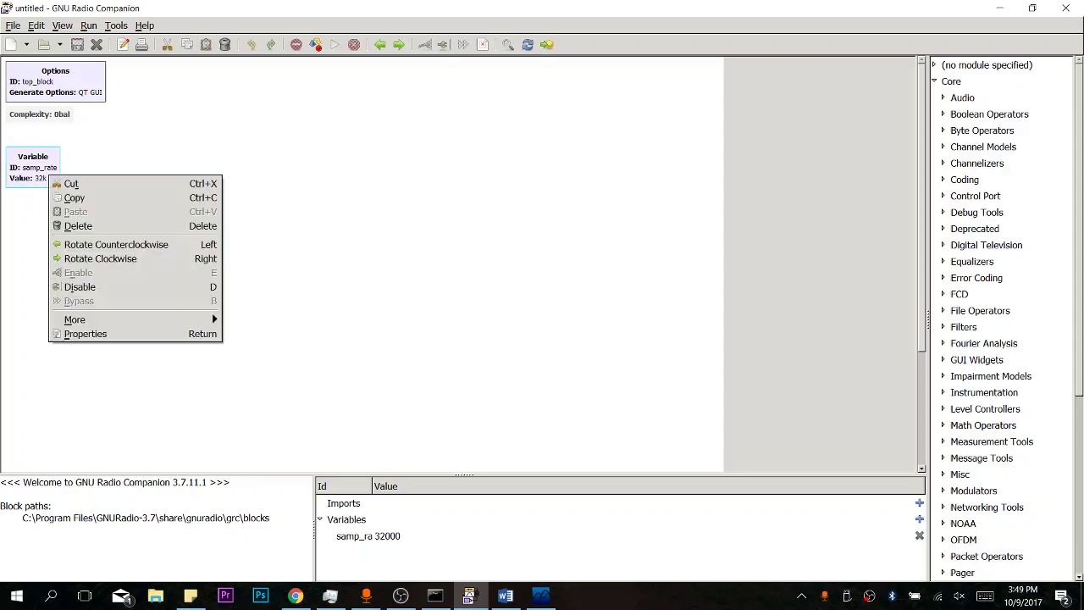
left_click(85, 334)
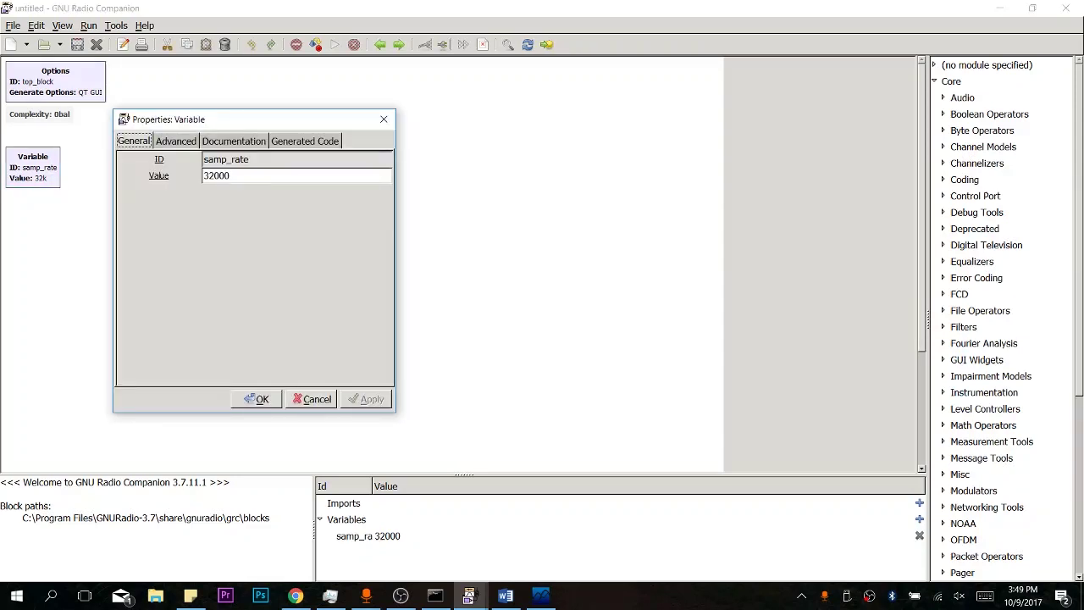
double_click(226, 175)
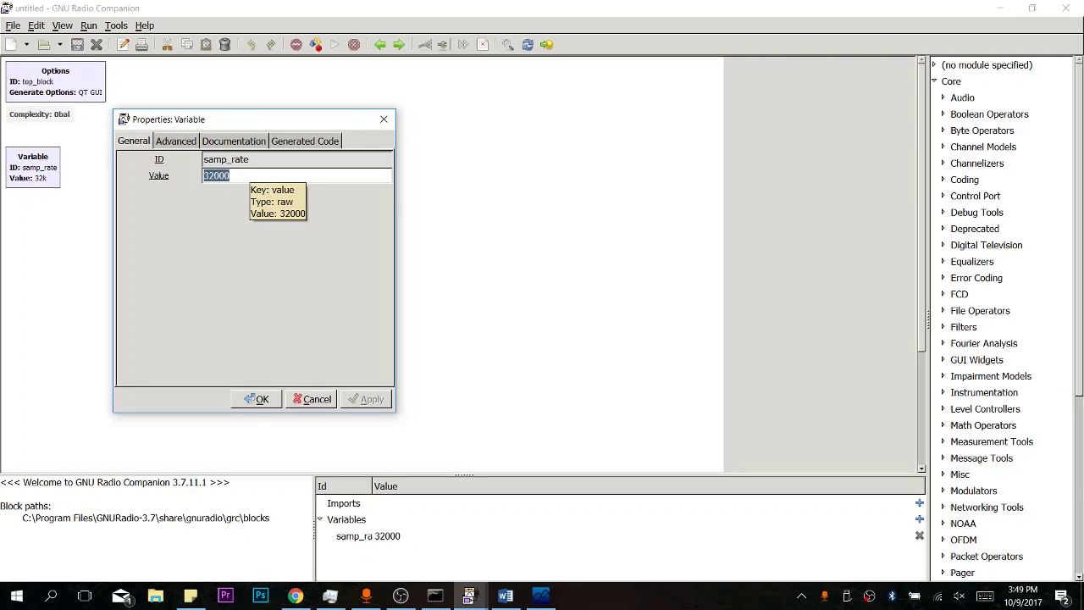
type("2e6")
key("Return")
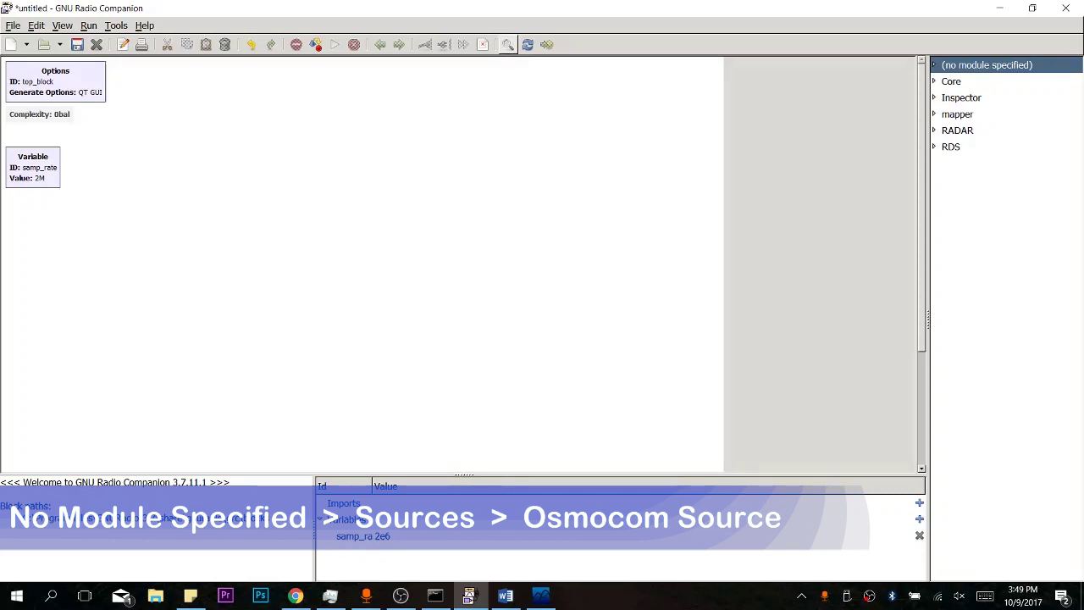
Step: Search the block library for osm and place an osmocom Source block in the flowgraph, just right of the samp_rate variable
left_click(507, 44)
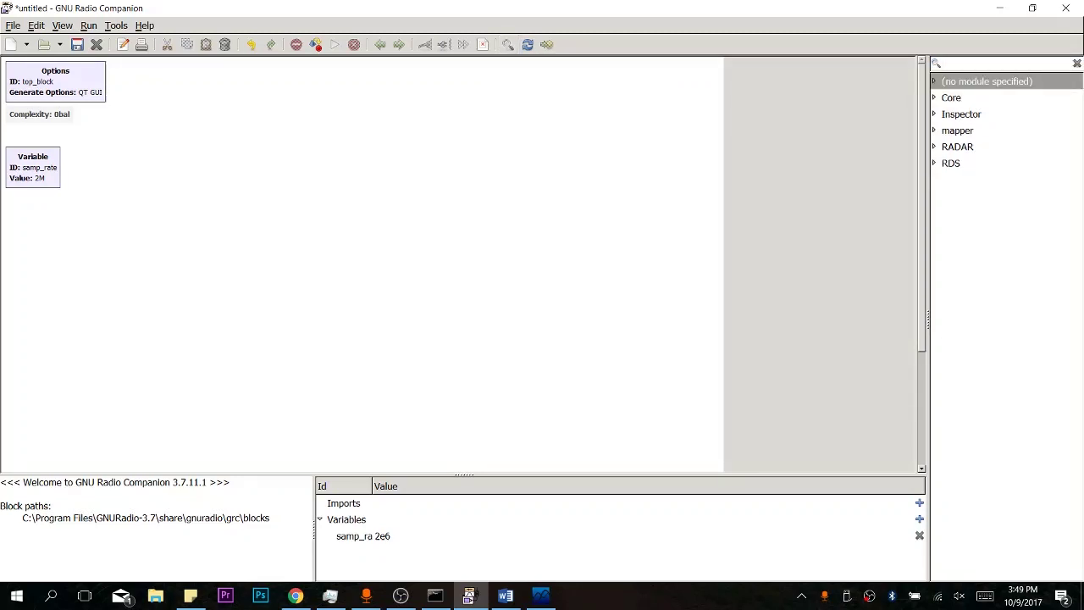
type("osc")
key("BackSpace")
type("m")
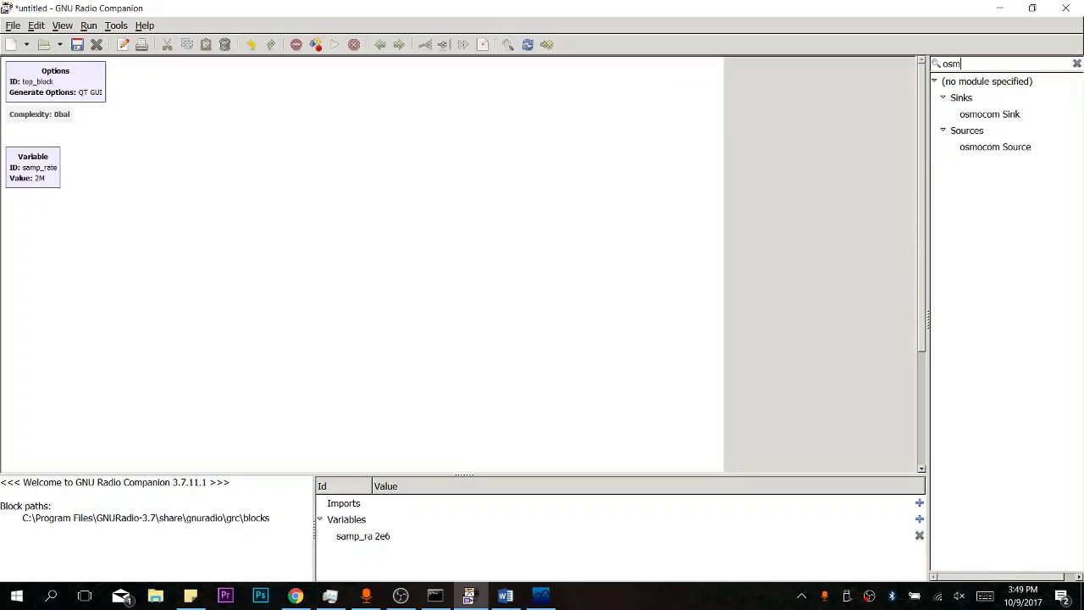
left_click_drag(995, 146, 245, 212)
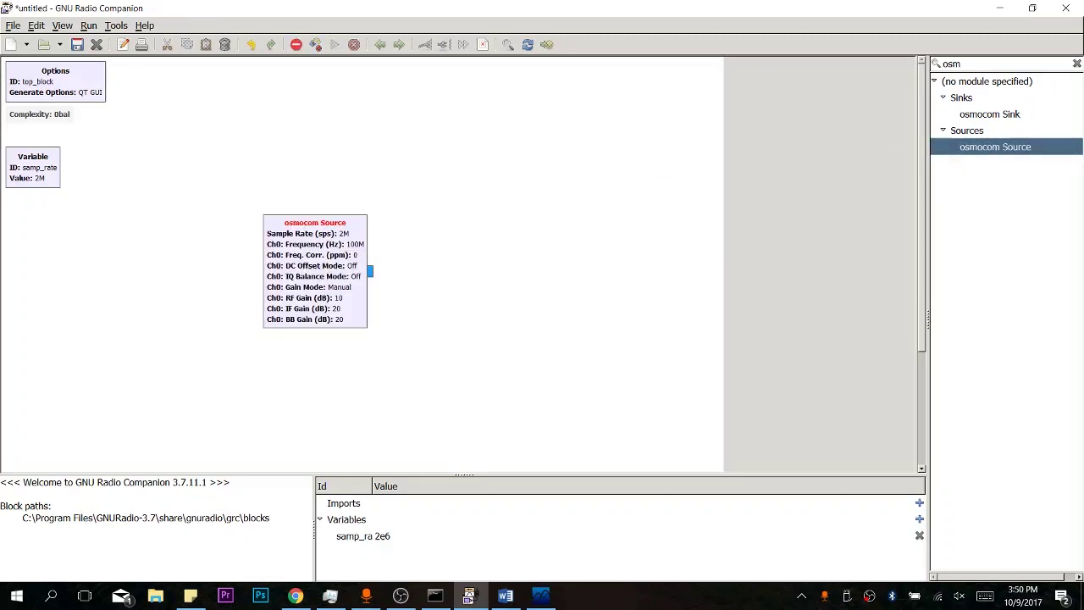
left_click_drag(305, 262, 252, 220)
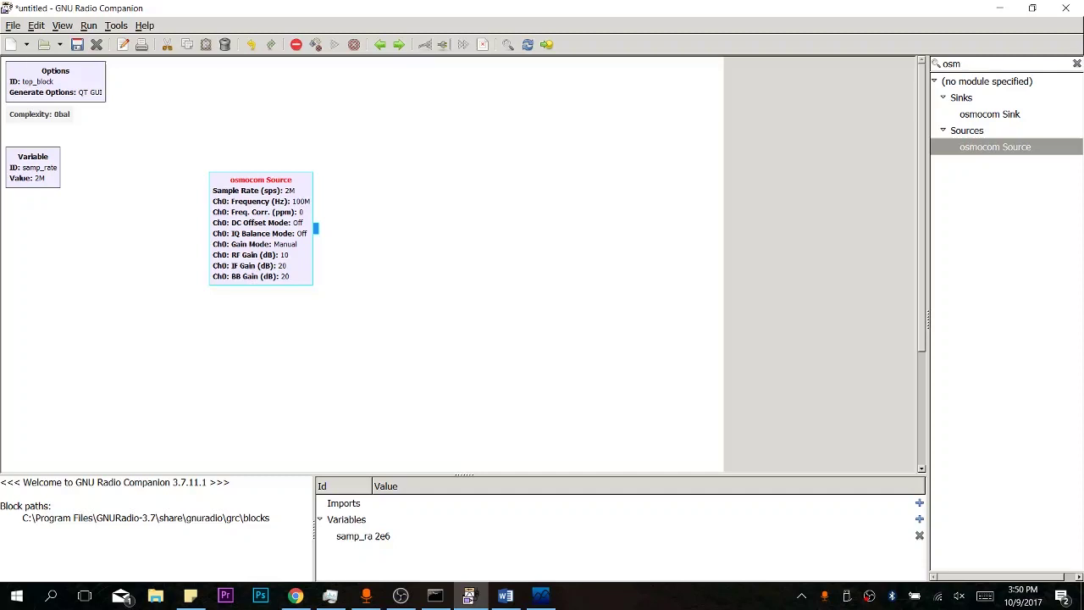
Step: Set the osmocom Source block's Ch0 frequency to 433e6 Hz in its properties
right_click(262, 220)
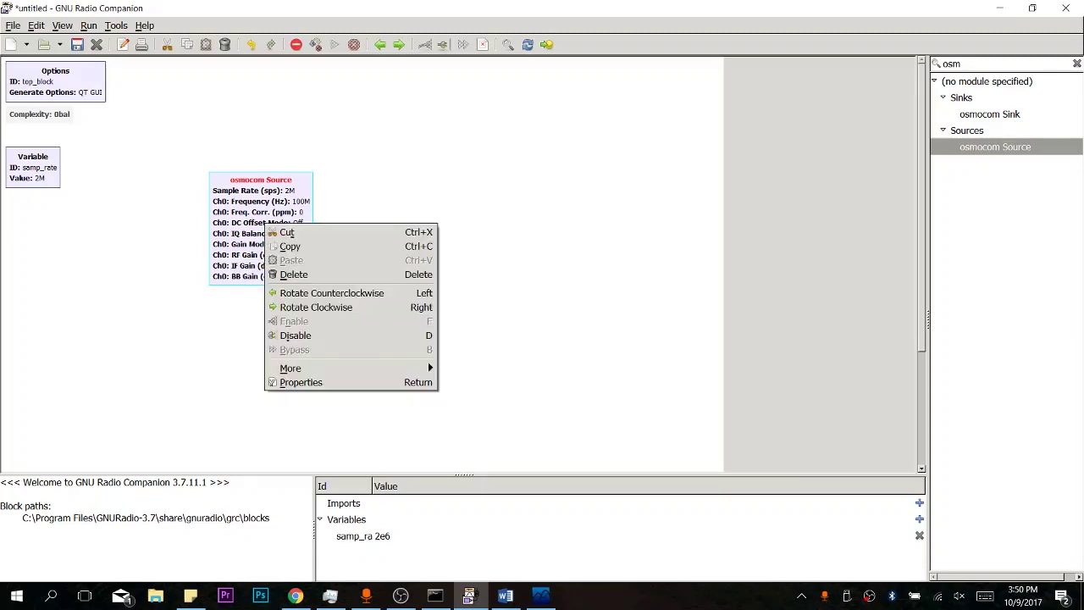
left_click(313, 384)
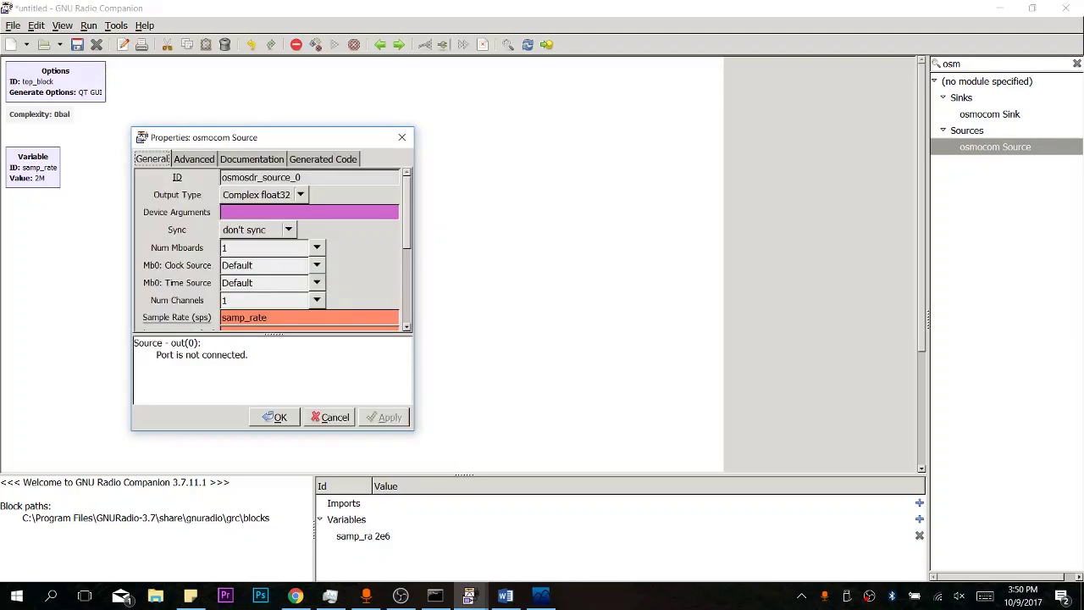
left_click_drag(284, 137, 302, 80)
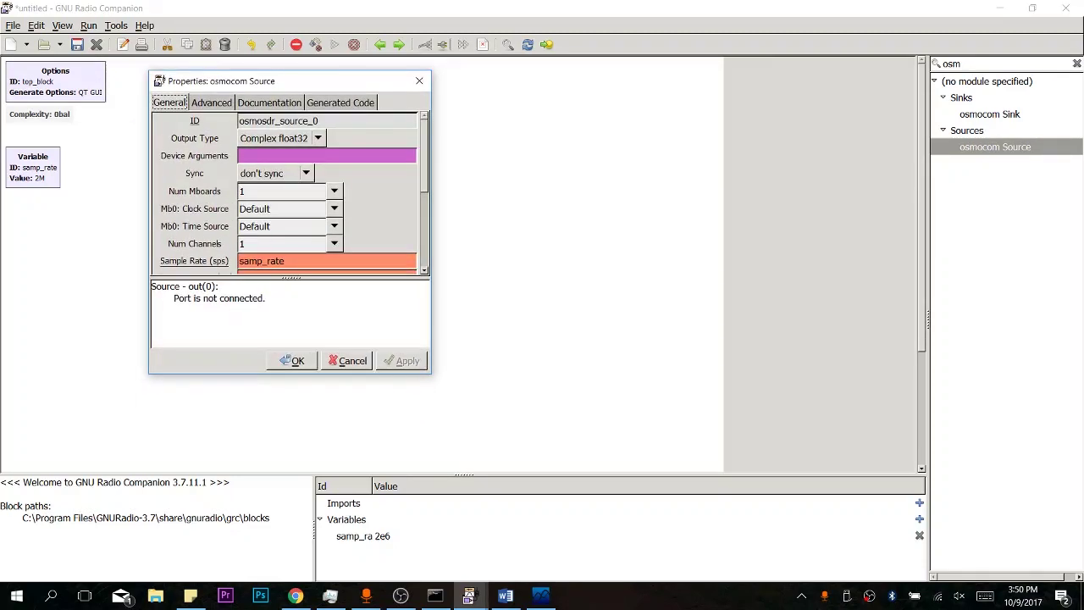
scroll(288, 193, "down", 4)
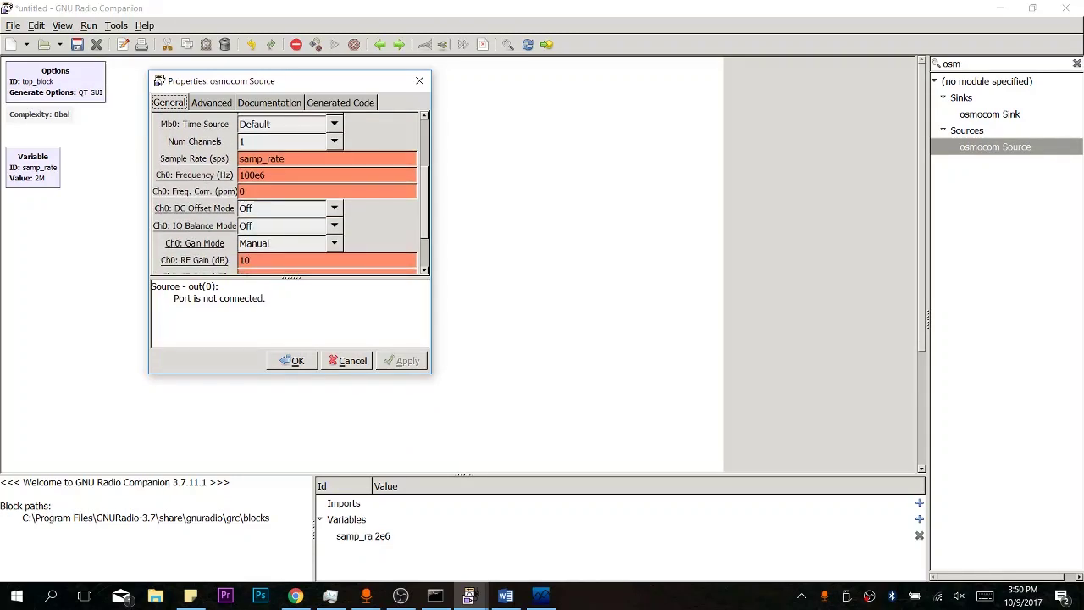
left_click(269, 175)
left_click(254, 175)
key("BackSpace")
key("BackSpace")
key("BackSpace")
type("433")
Step: Set the osmocom Source's Ch0 RF gain to 0 and both its IF and BB gains to 16 dB, and apply the properties
scroll(252, 174, "down", 2)
double_click(244, 199)
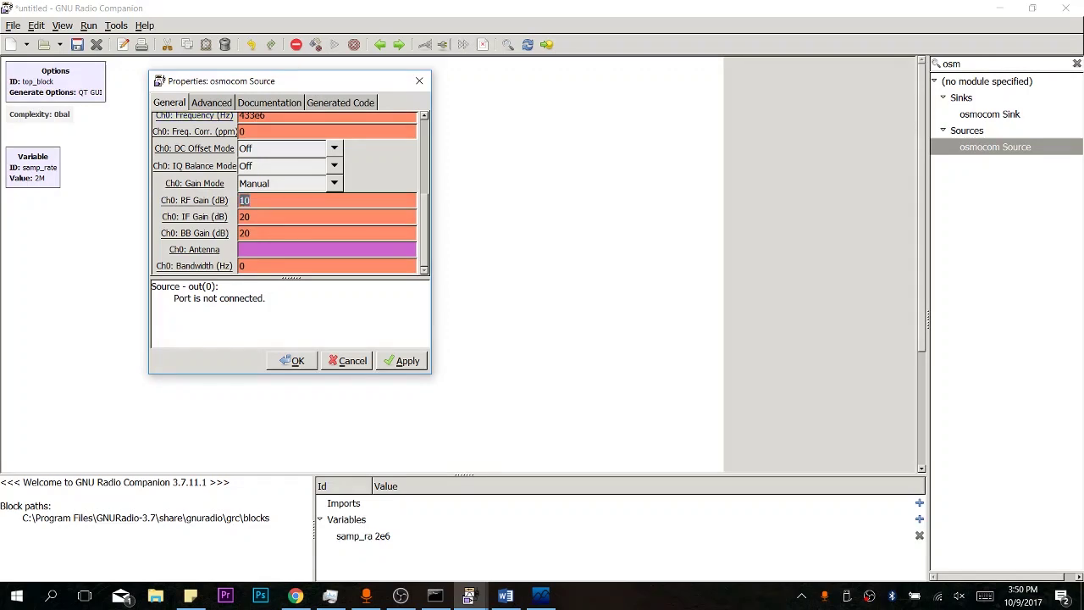
type("0")
key("Tab")
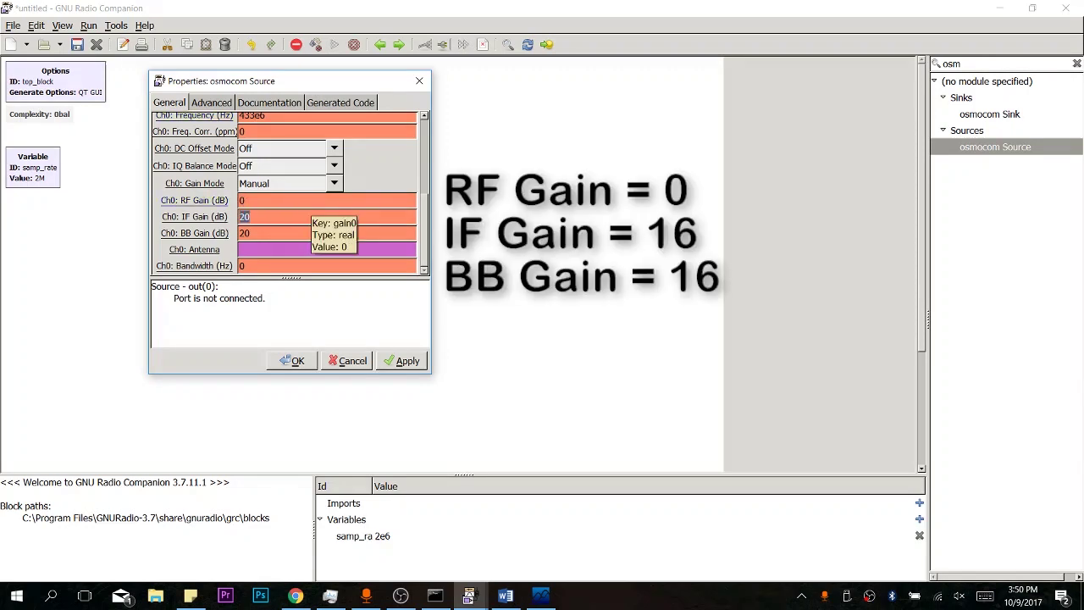
type("1616")
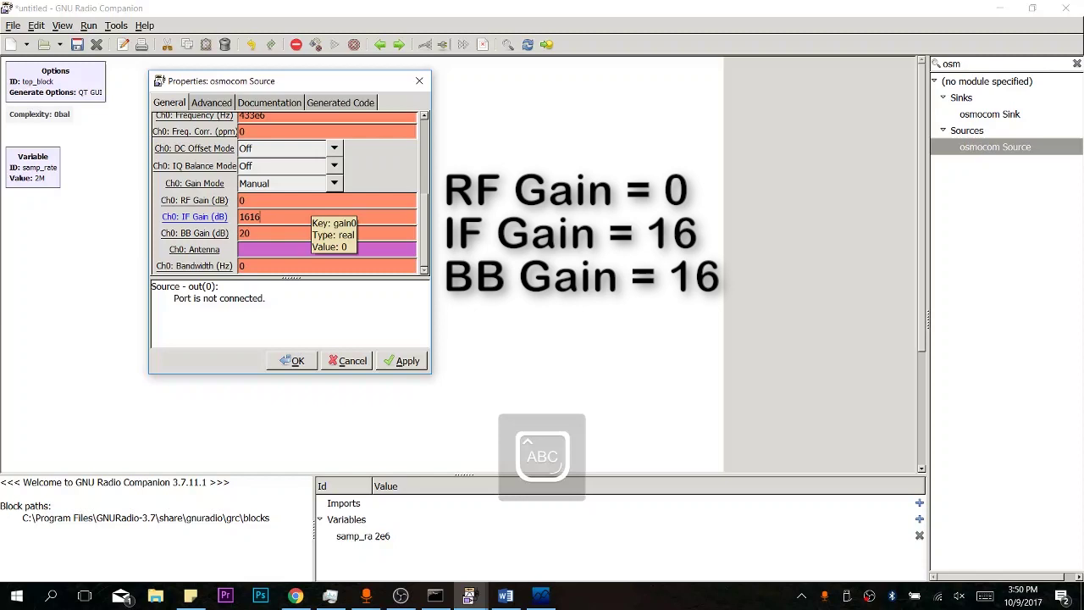
key("BackSpace")
key("BackSpace")
key("Tab")
type("16")
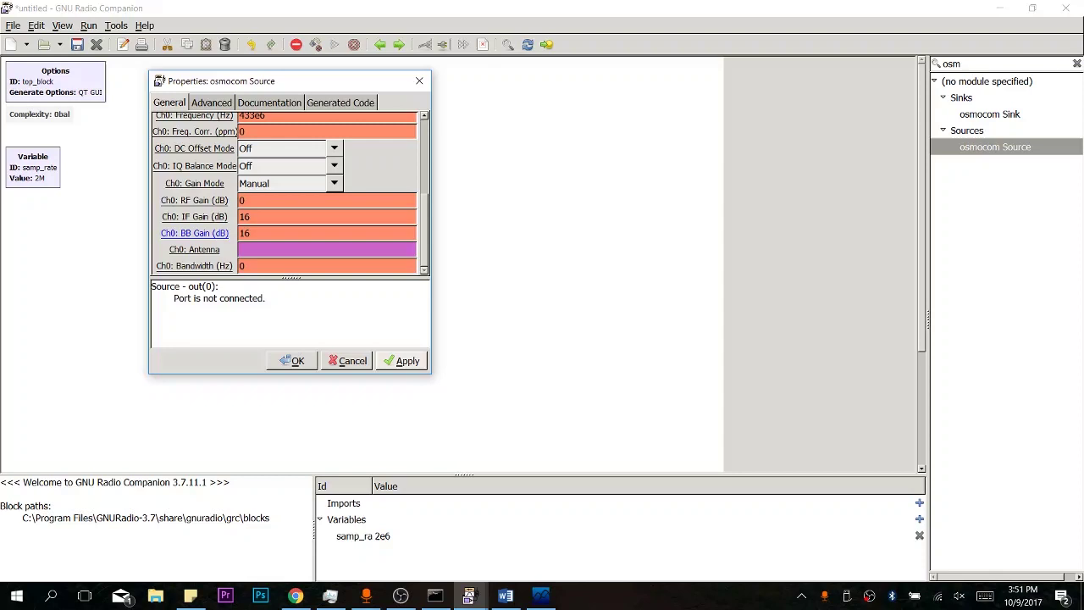
key("Return")
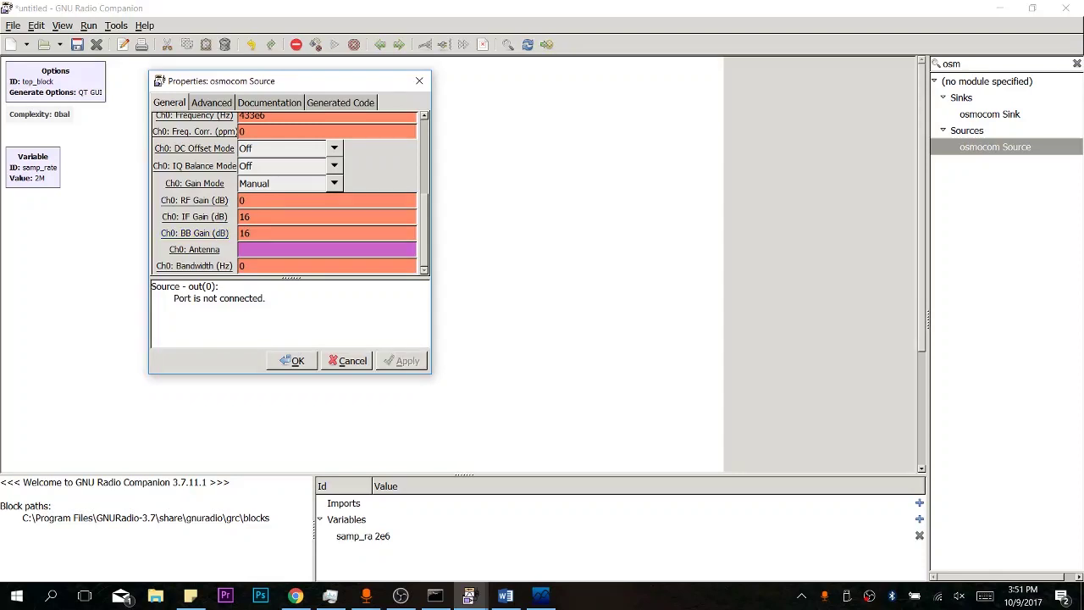
left_click(419, 81)
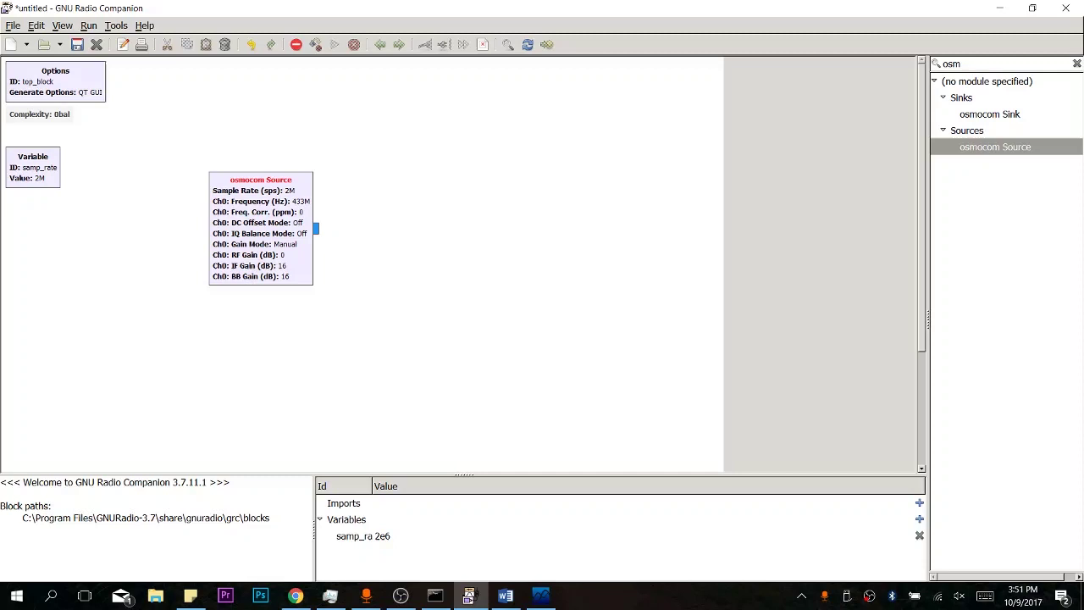
Step: Search the block library for qt gui and place a QT GUI Frequency Sink to the upper right of the osmocom Source
key("ctrl+f")
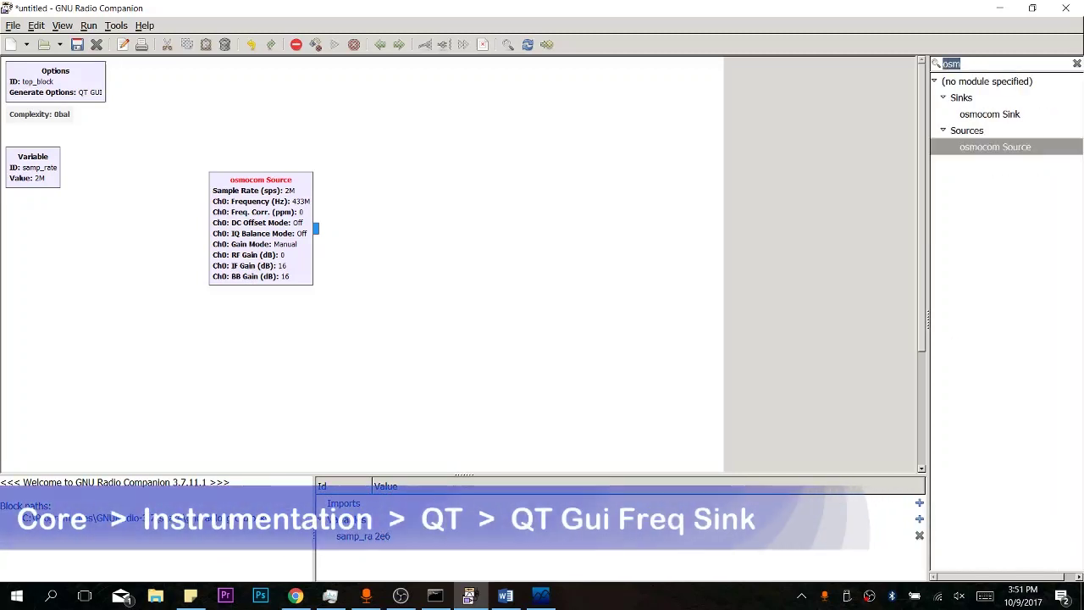
type("qt")
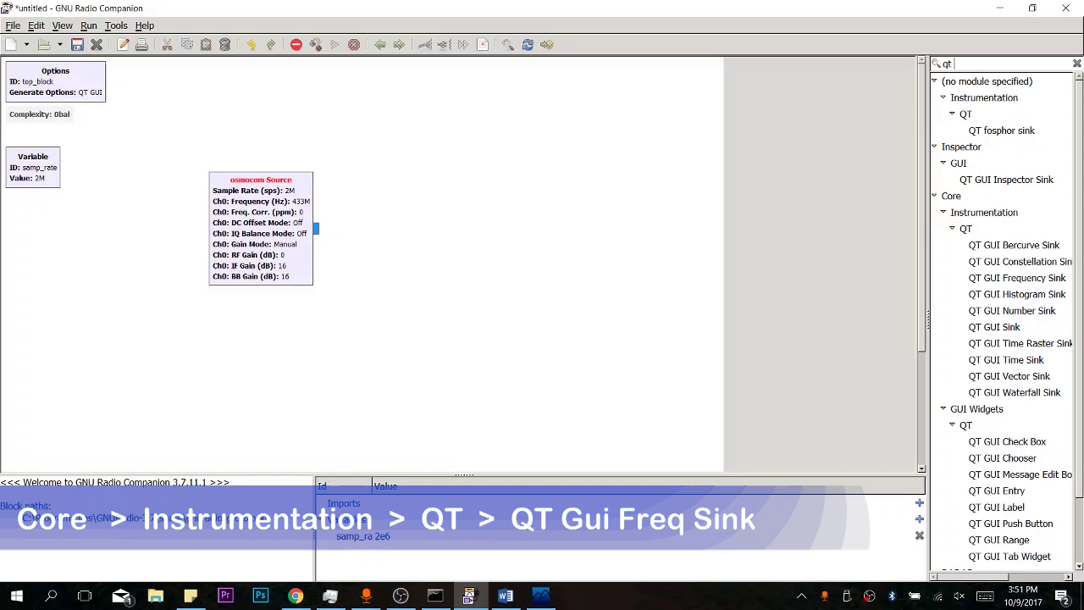
type(" gui")
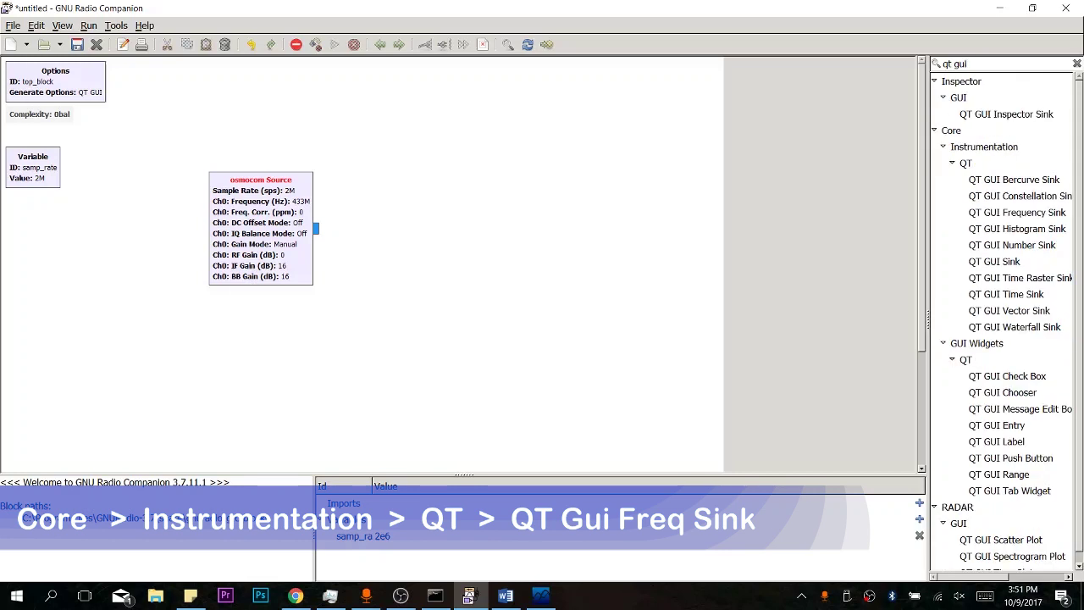
left_click_drag(1016, 212, 475, 160)
left_click_drag(542, 182, 498, 167)
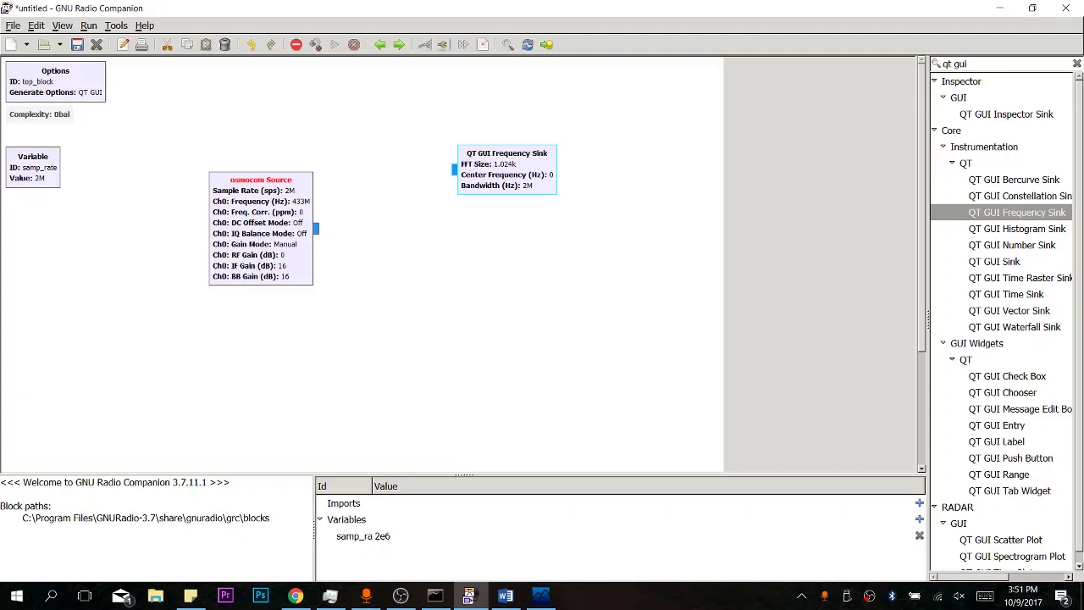
Step: Connect the osmocom Source output to the QT GUI Frequency Sink input
left_click(331, 228)
left_click(318, 229)
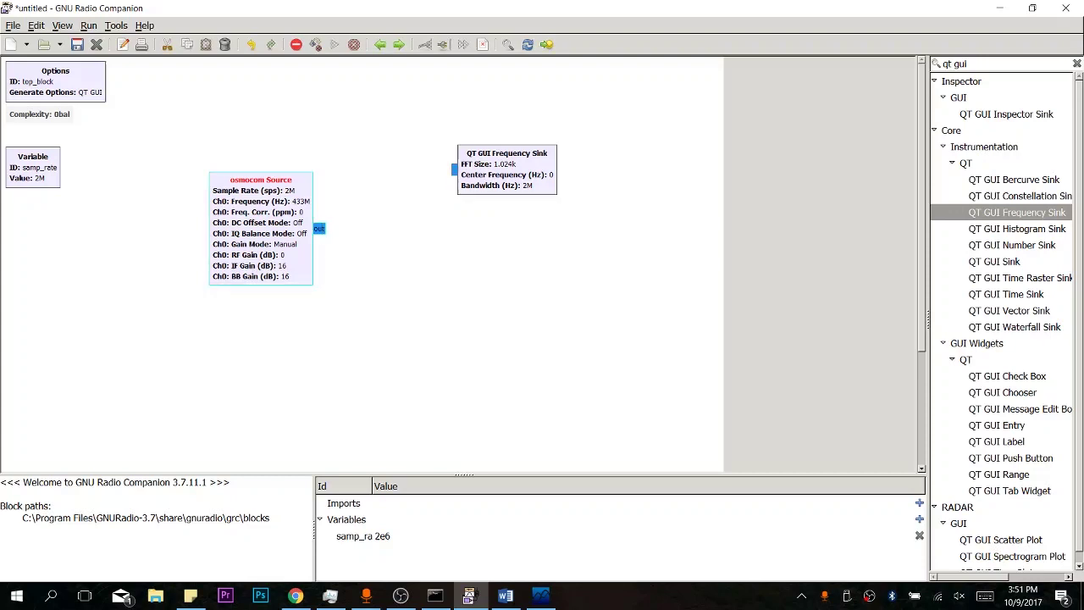
left_click(454, 169)
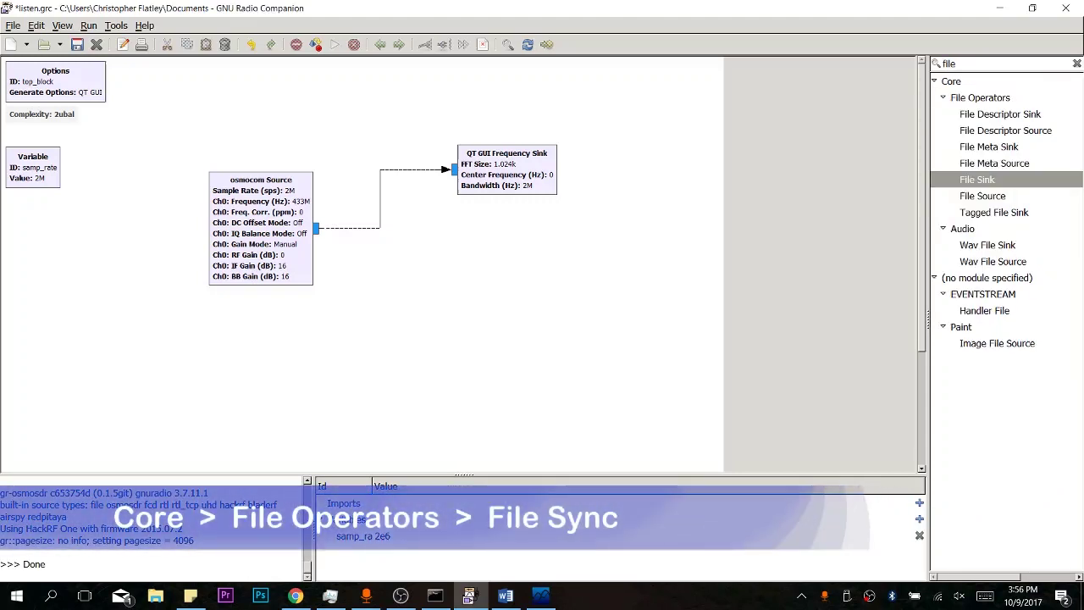
Step: Place a File Sink block below the QT GUI Frequency Sink and connect the osmocom Source output to its input
left_click_drag(978, 180, 503, 268)
left_click(320, 228)
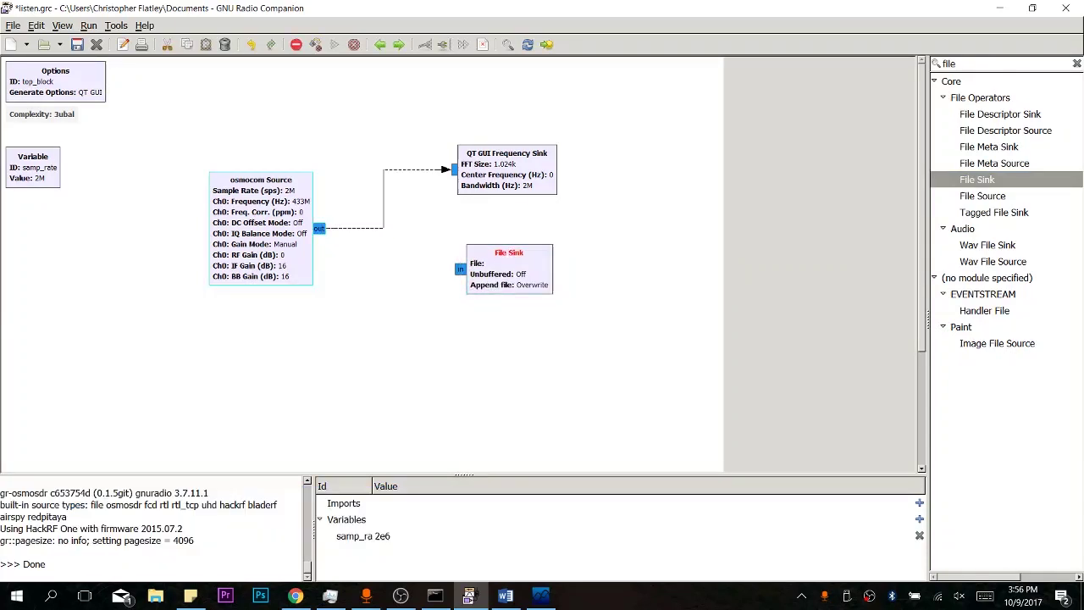
left_click(460, 270)
Step: Set the File Sink's output file to recording.dll in the Documents folder and apply the properties
right_click(467, 249)
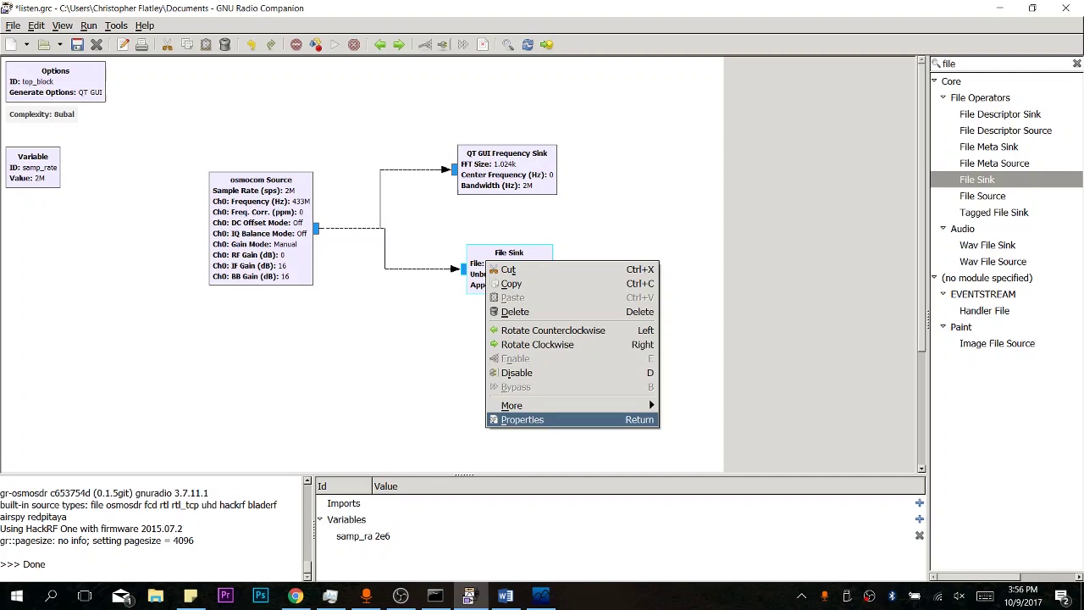
left_click(508, 419)
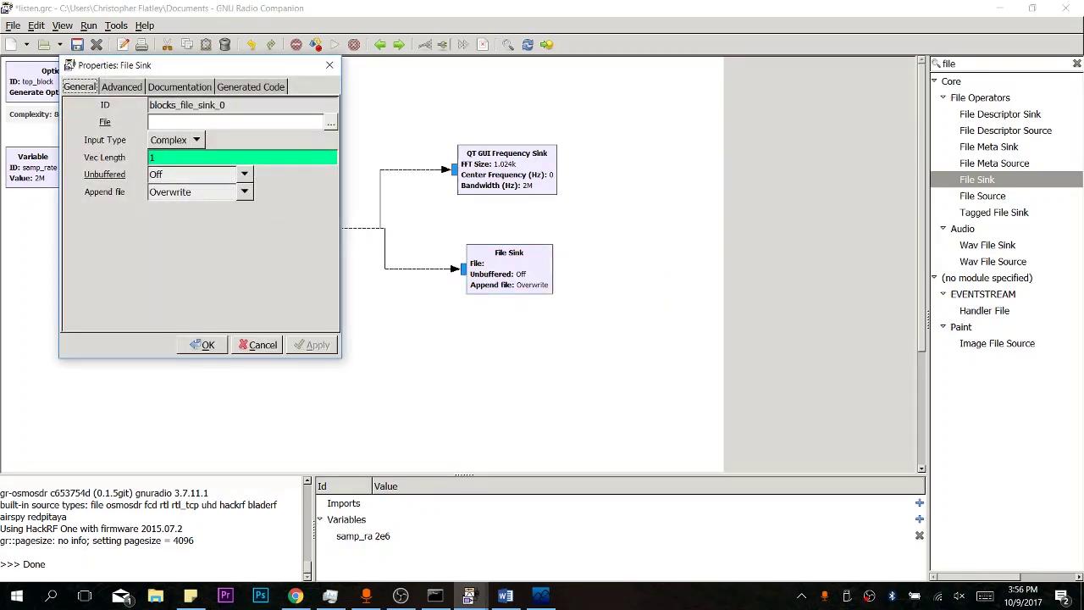
left_click(330, 122)
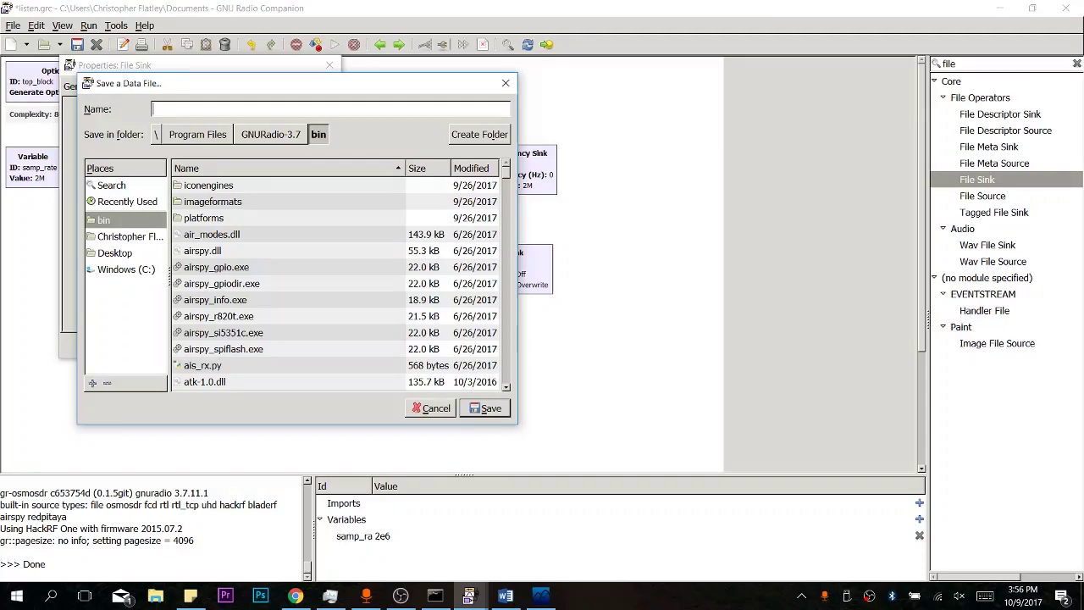
left_click(127, 202)
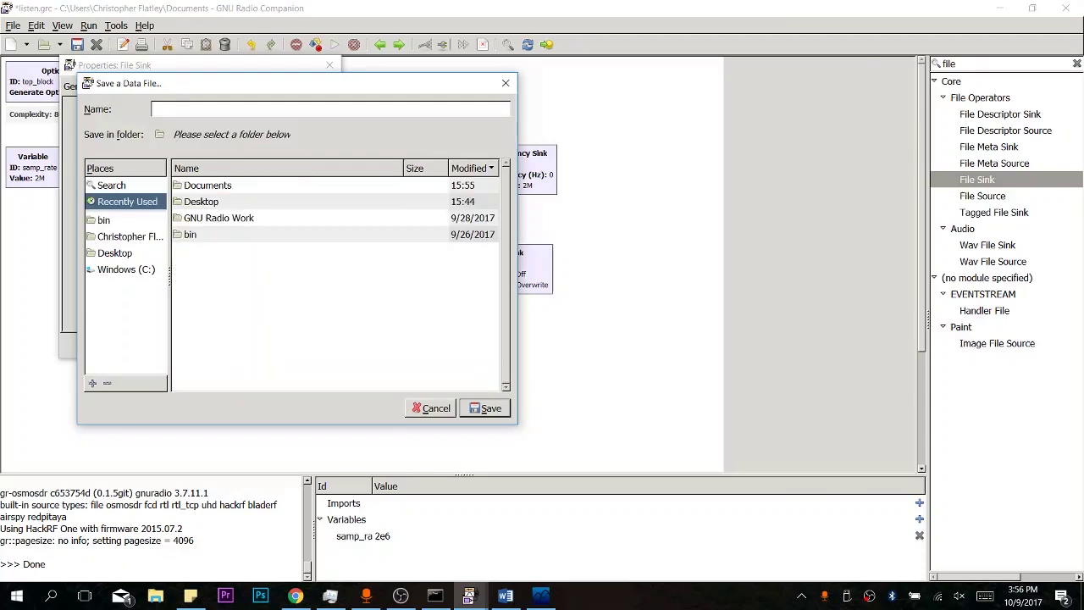
double_click(208, 186)
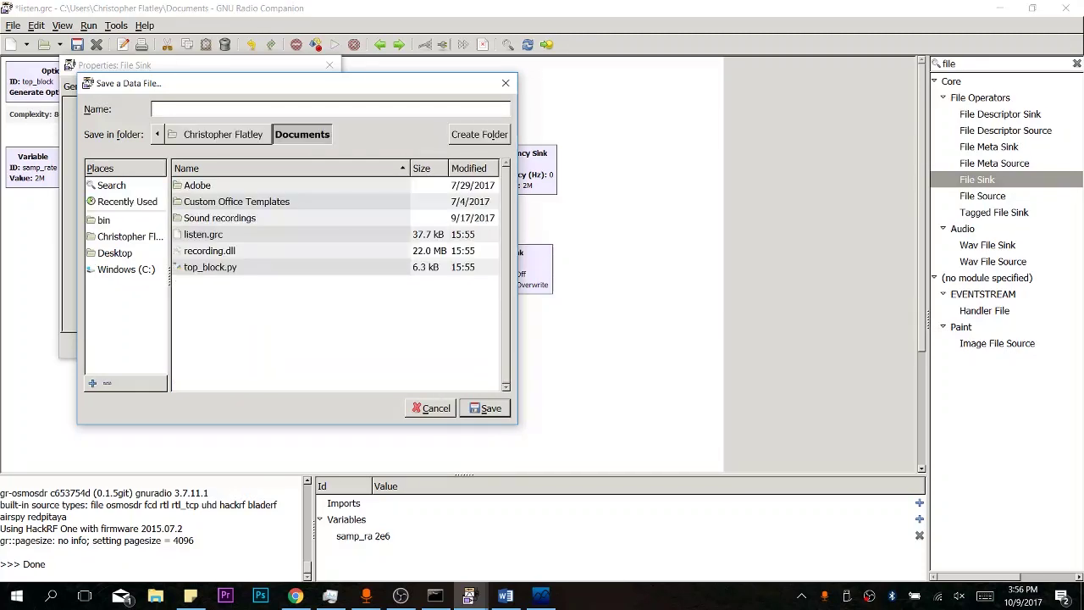
left_click(210, 251)
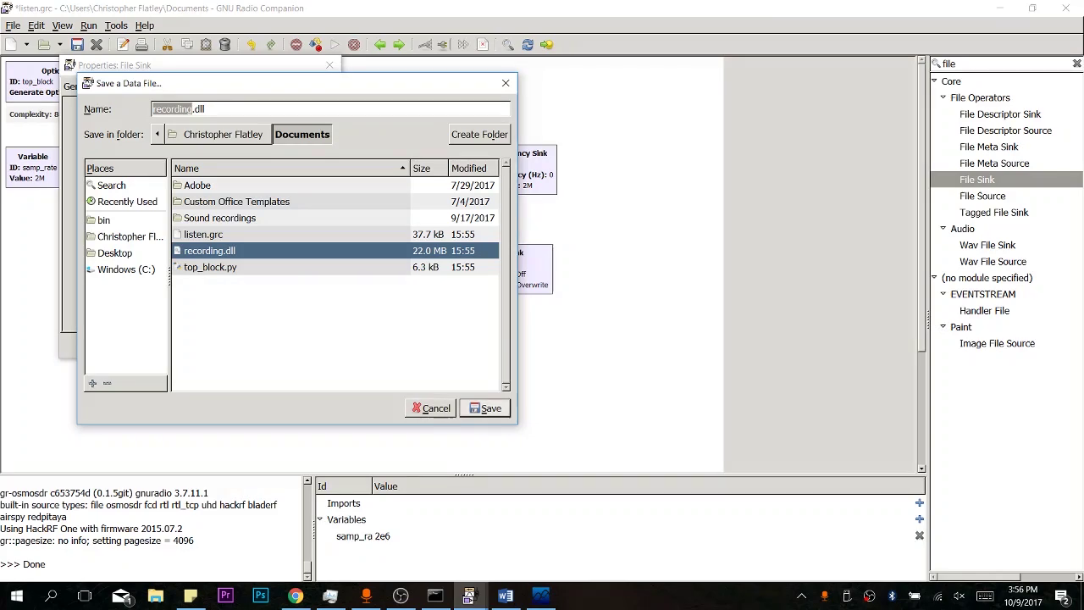
left_click(484, 408)
left_click(333, 322)
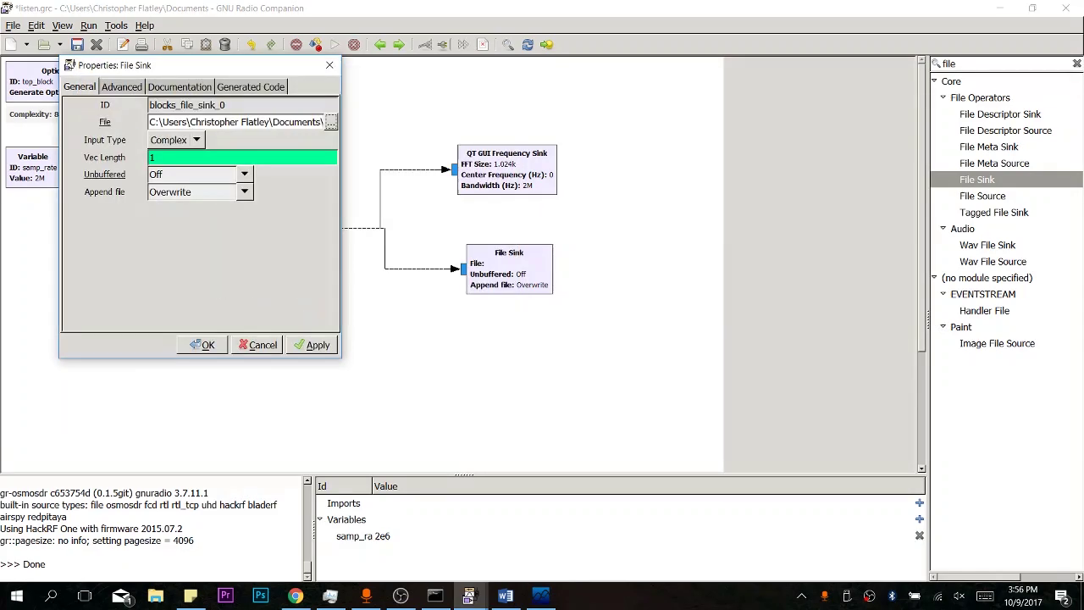
left_click(311, 343)
left_click(203, 341)
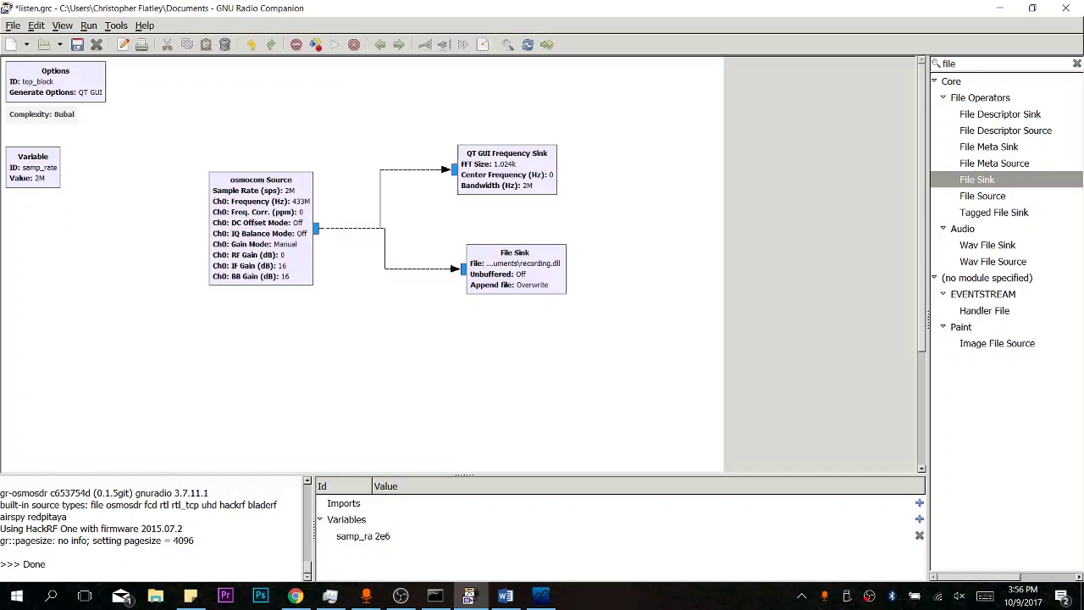
Step: Run the flowgraph twice to record the received signal, closing the spectrum display window after each run
left_click_drag(190, 139, 310, 297)
left_click(312, 299)
left_click(335, 44)
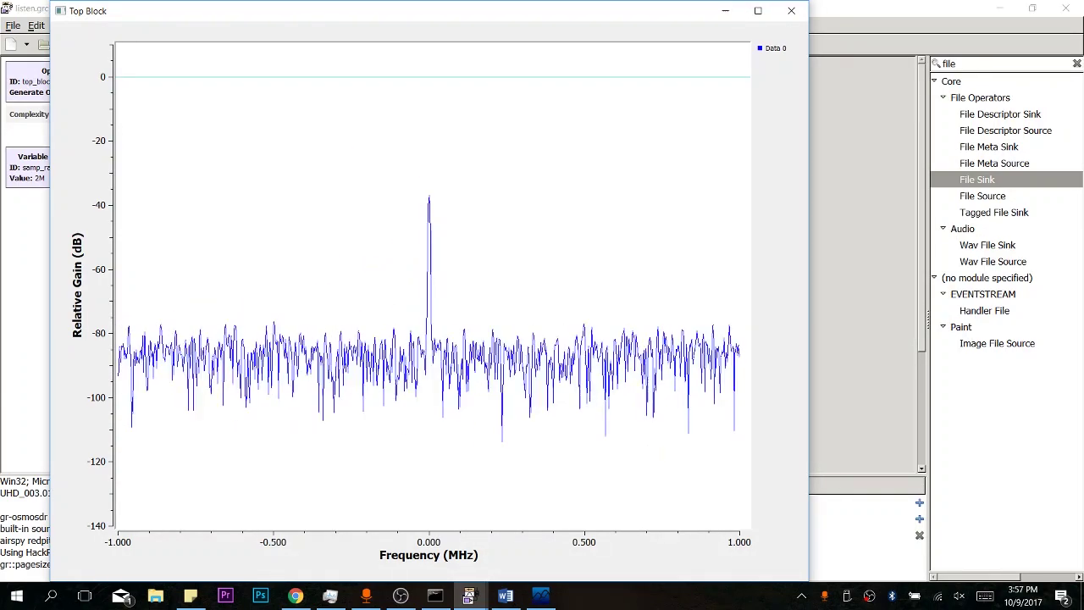
left_click(790, 10)
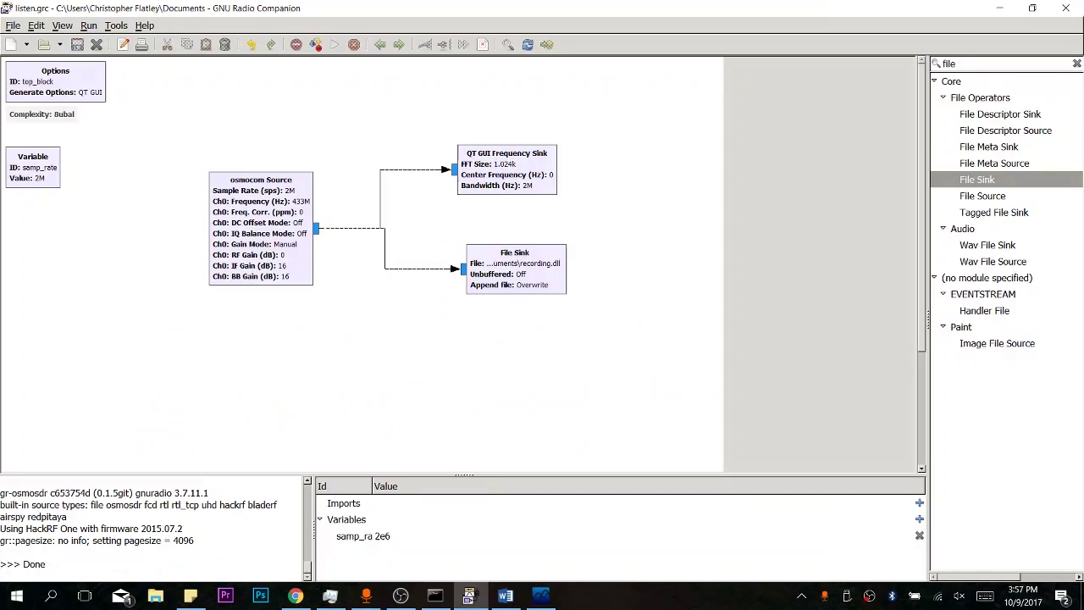
left_click(334, 44)
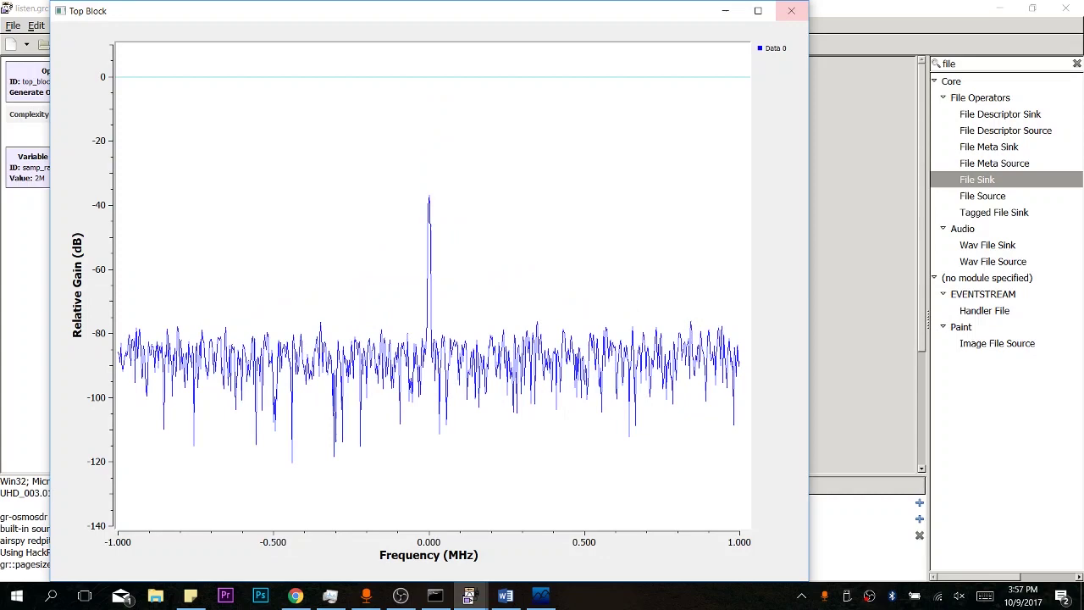
left_click(792, 11)
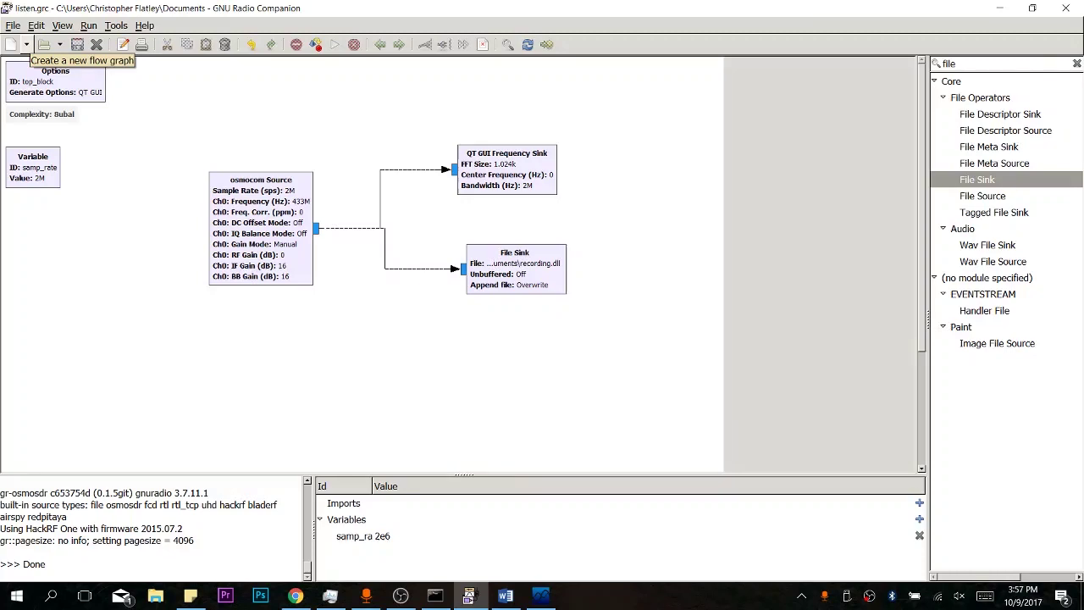
Step: Create a new QT GUI flowgraph and set its samp_rate variable to 2e6
left_click(26, 44)
left_click(32, 62)
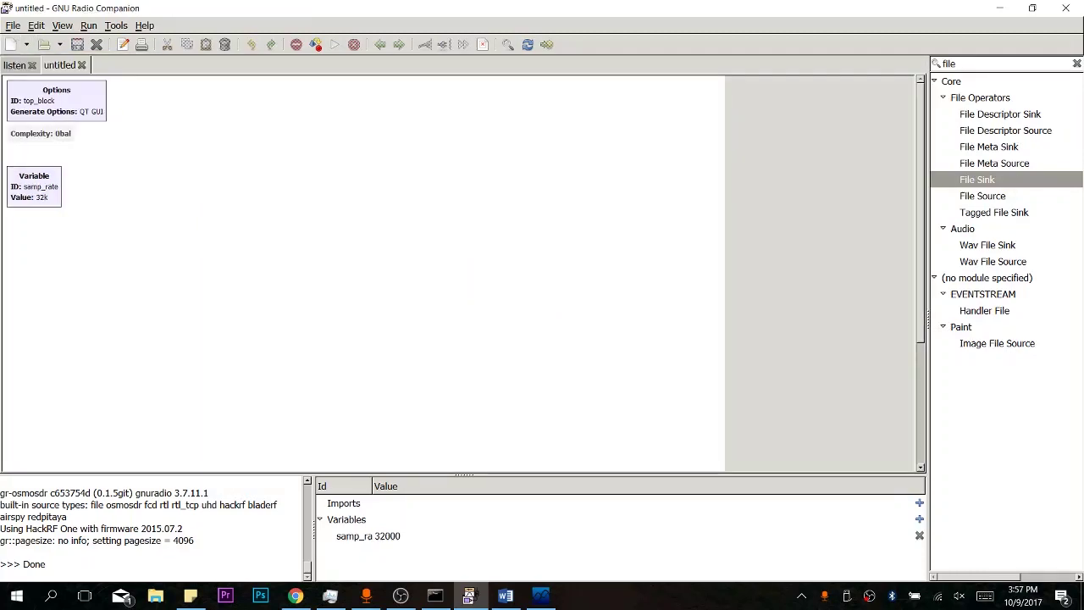
right_click(52, 182)
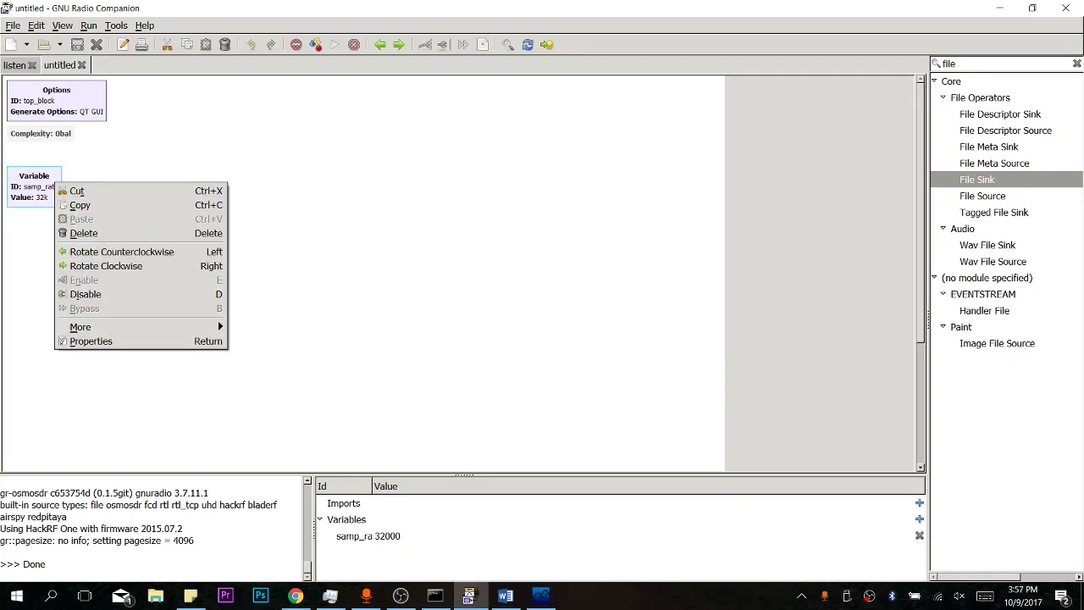
key("Return")
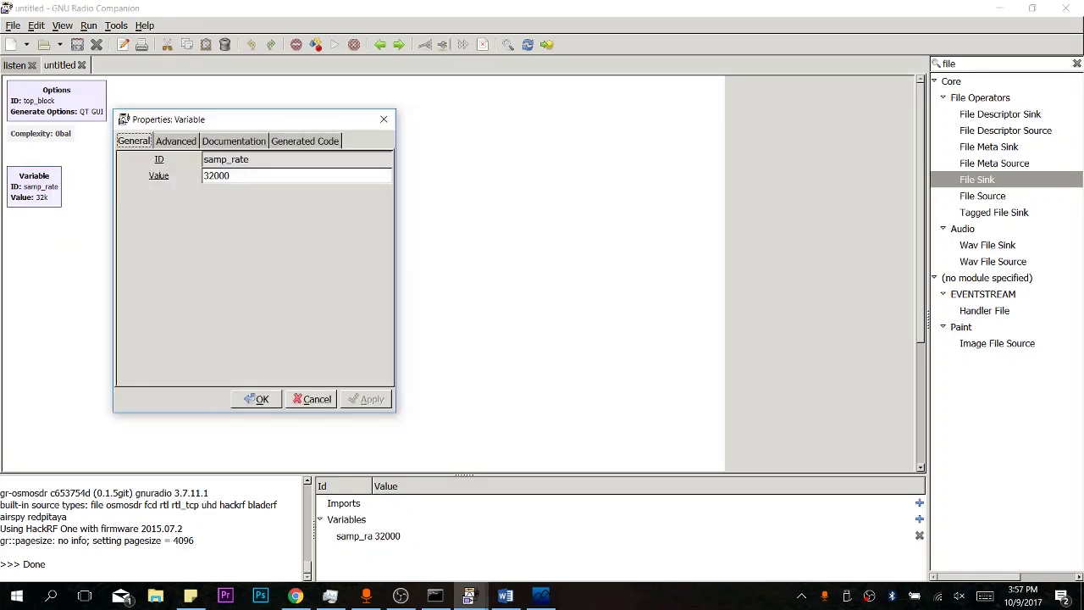
double_click(217, 175)
type("2e")
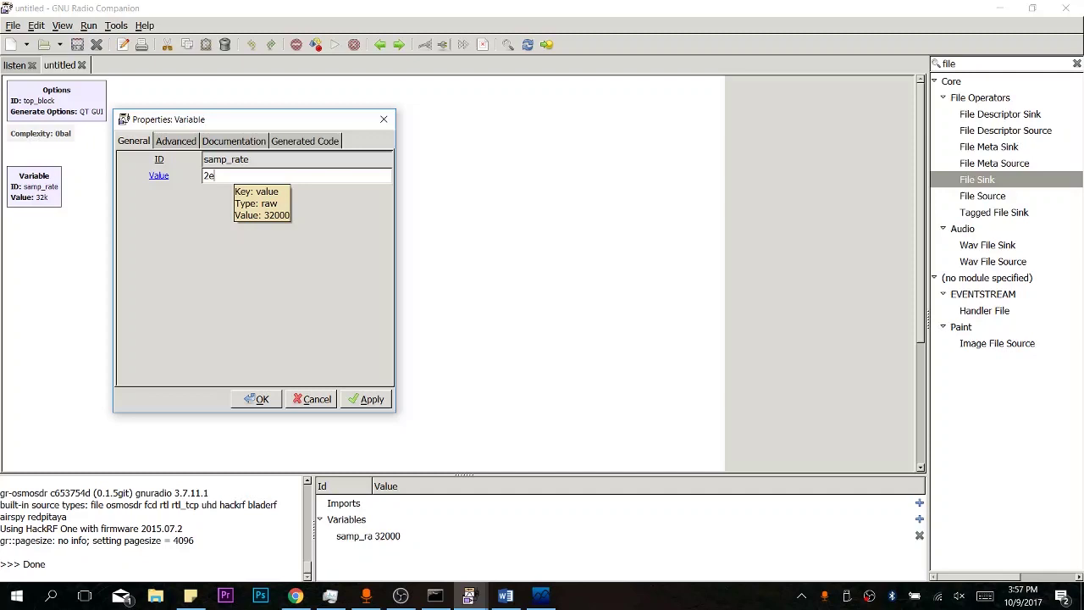
type("6")
key("Return")
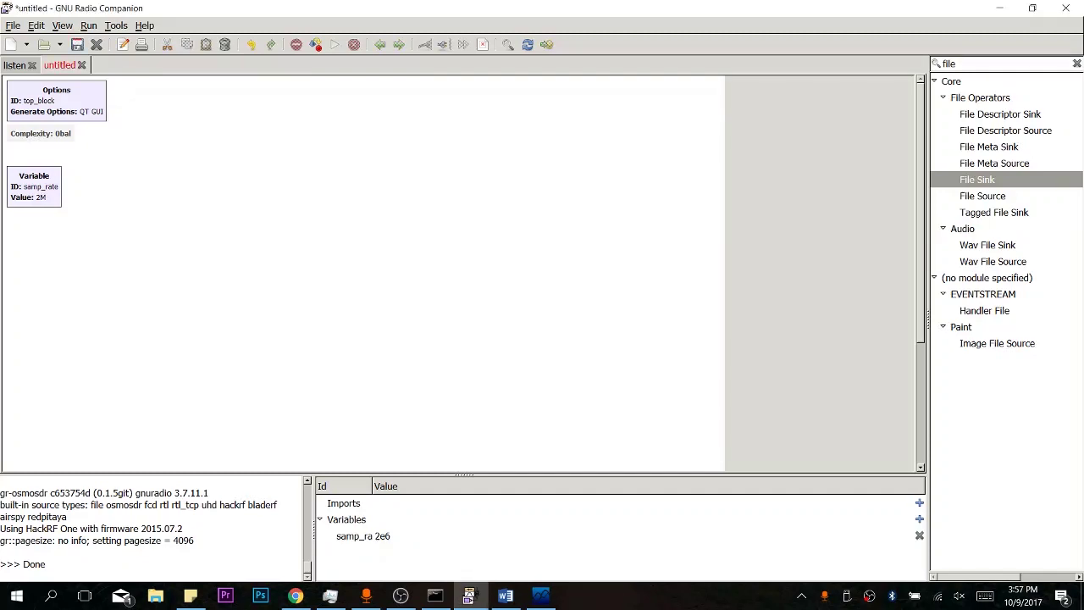
Step: Place a File Source block right of the samp_rate variable and set its file to recording.dll from the recently used files
left_click_drag(982, 196, 188, 195)
right_click(216, 203)
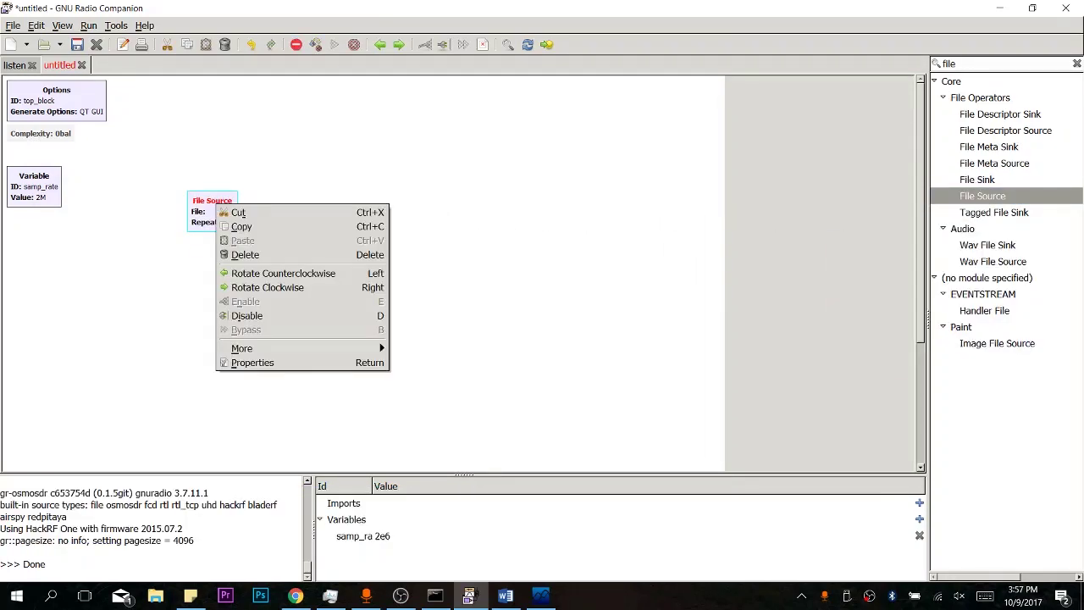
left_click(253, 363)
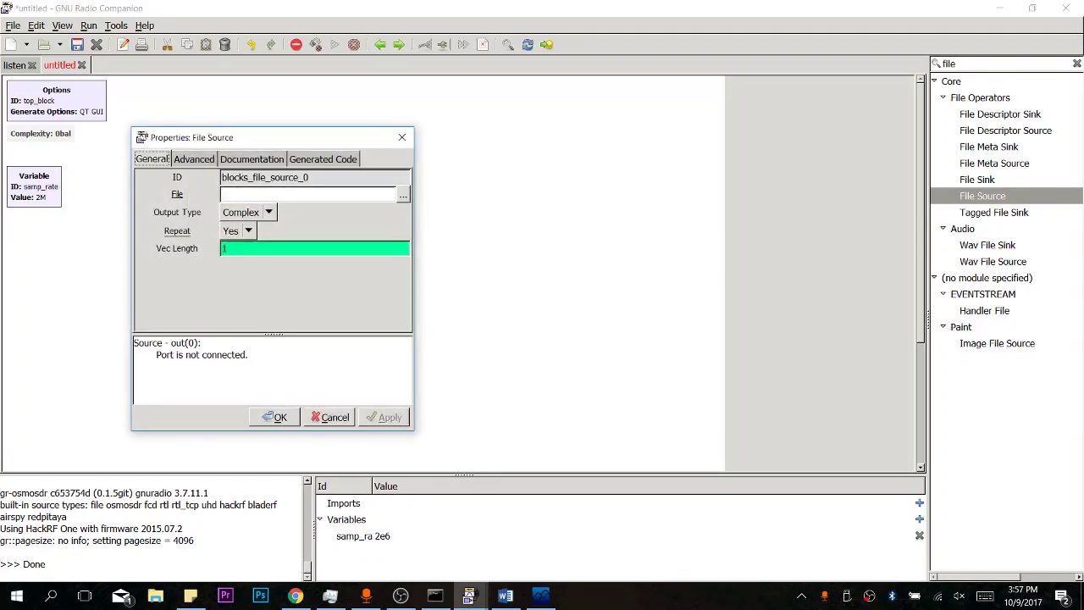
left_click(403, 196)
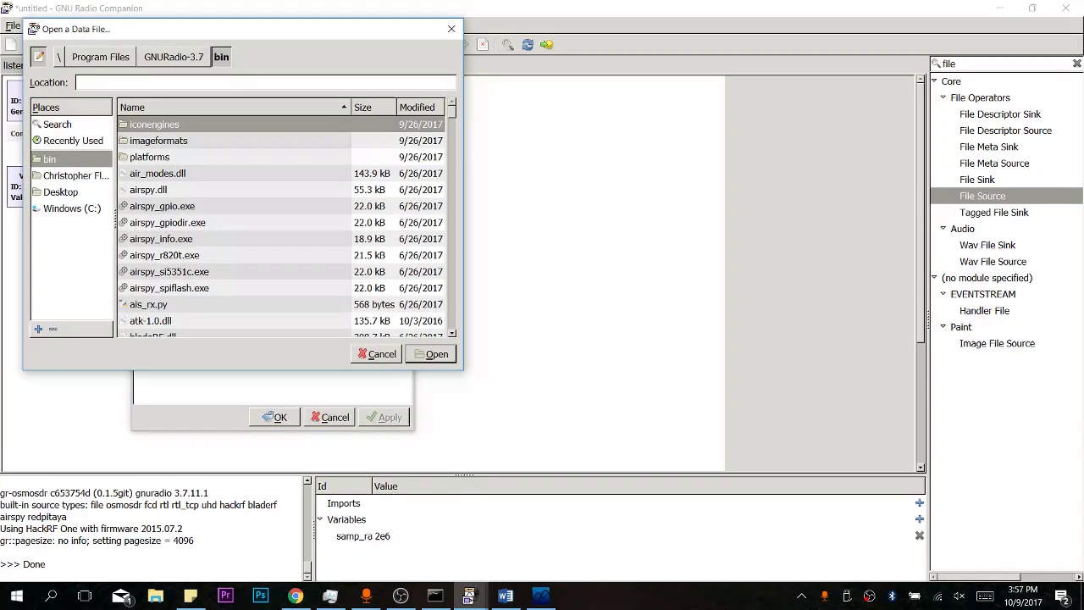
left_click(73, 140)
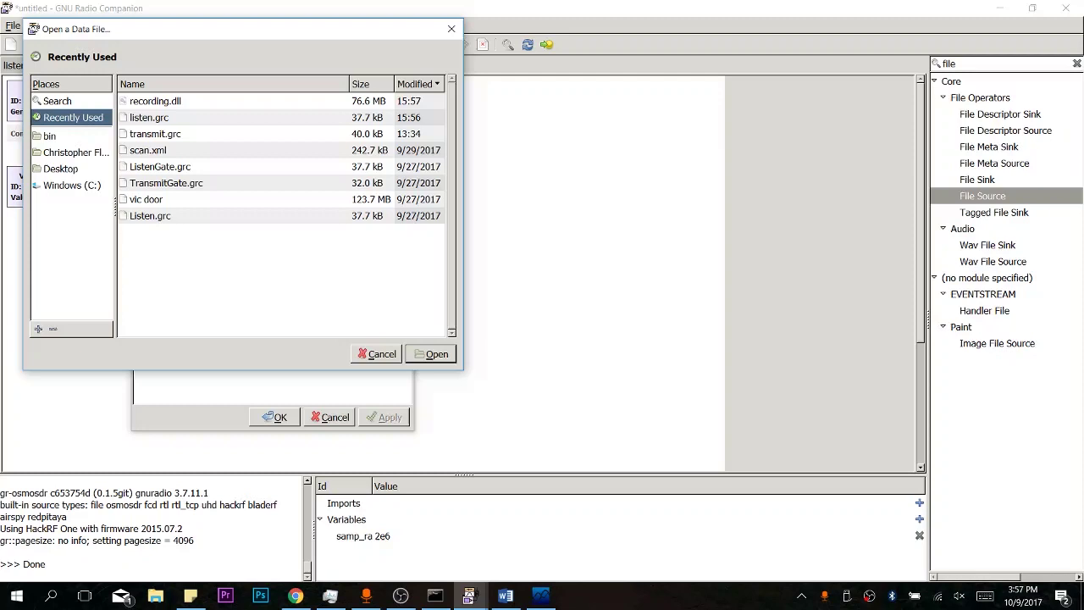
left_click(155, 100)
left_click(431, 354)
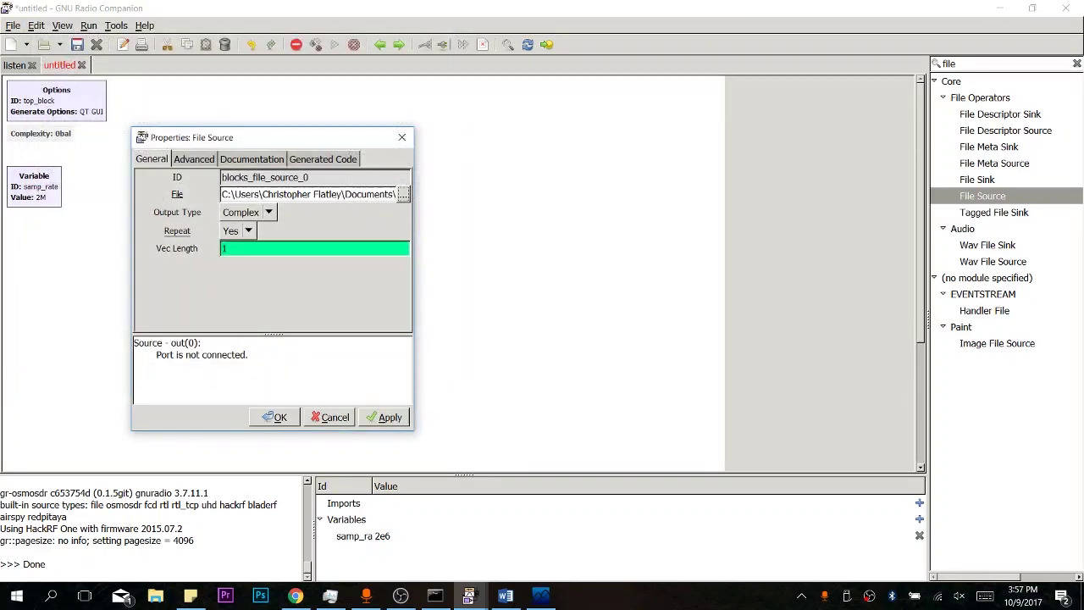
left_click(384, 417)
left_click(274, 416)
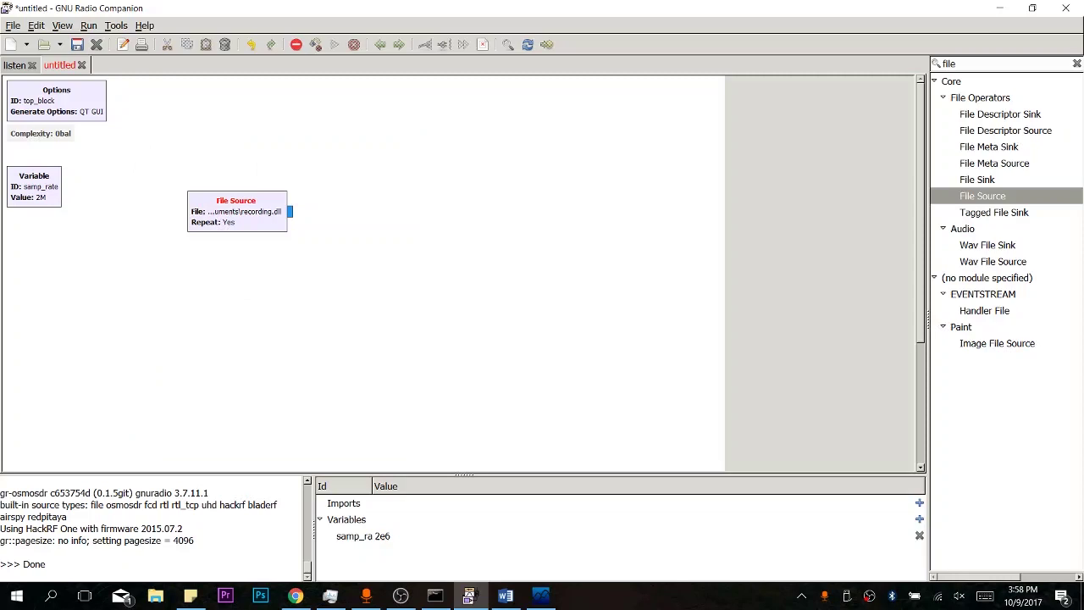
Step: Search the block library for multi, place a Multiply Const block right of the File Source, and set its constant to 6
key("ctrl+f")
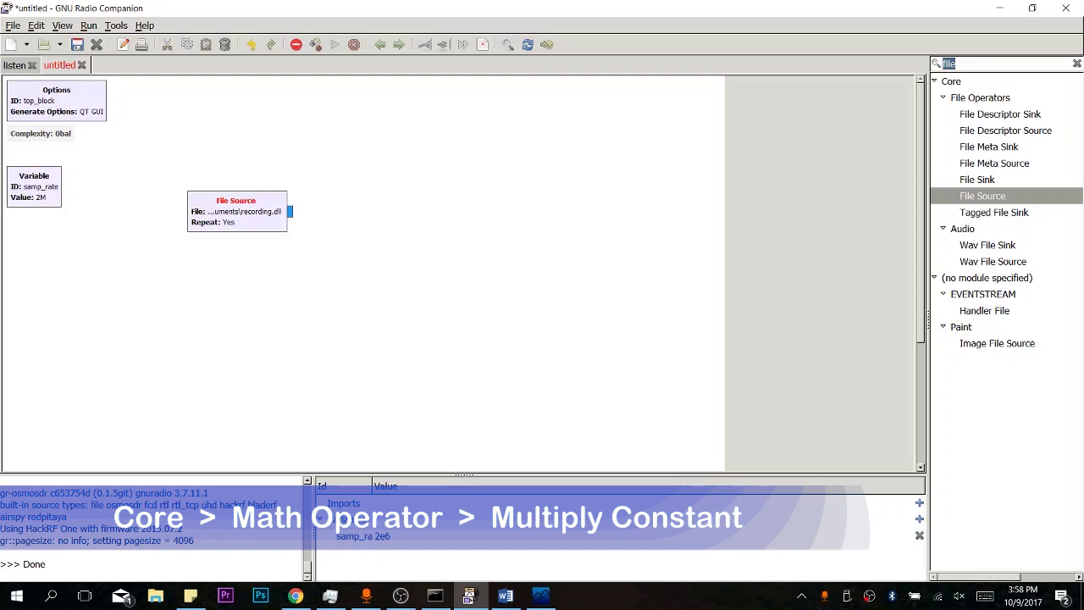
type("multi")
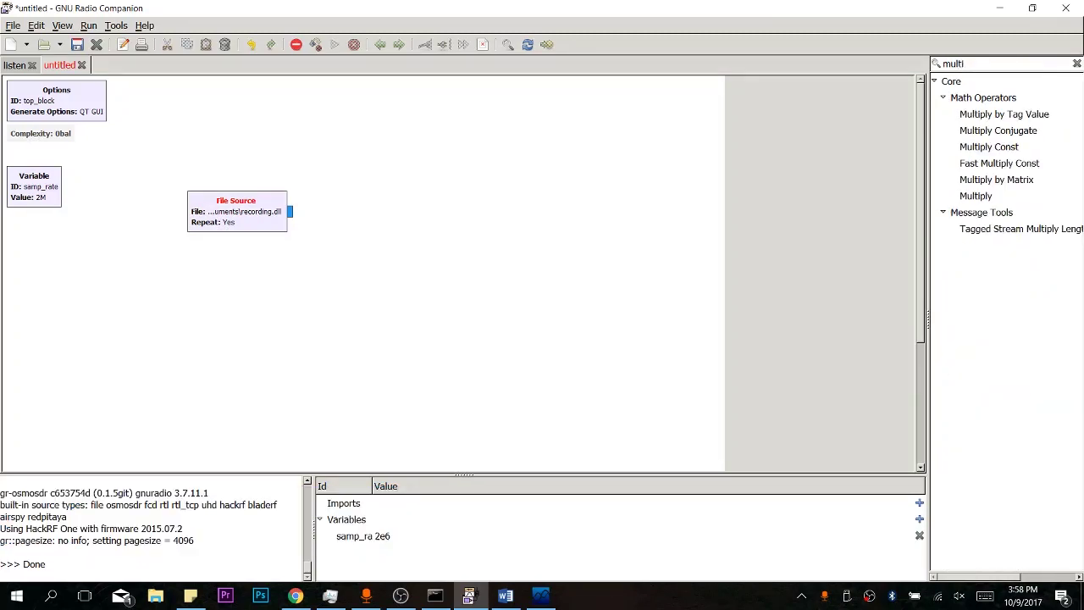
left_click_drag(989, 147, 426, 201)
double_click(428, 204)
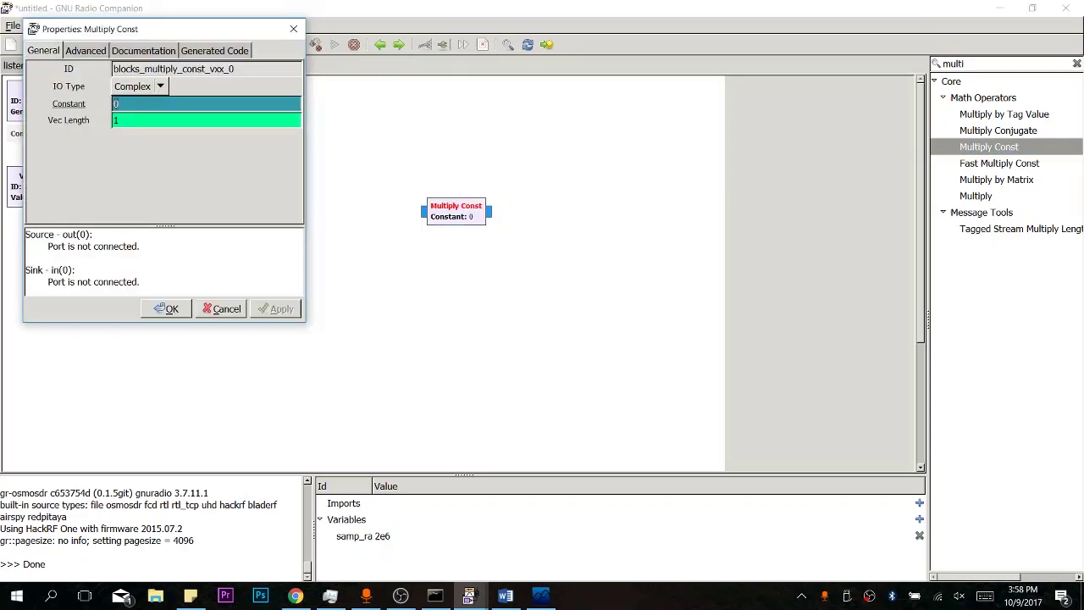
type("6")
left_click(276, 309)
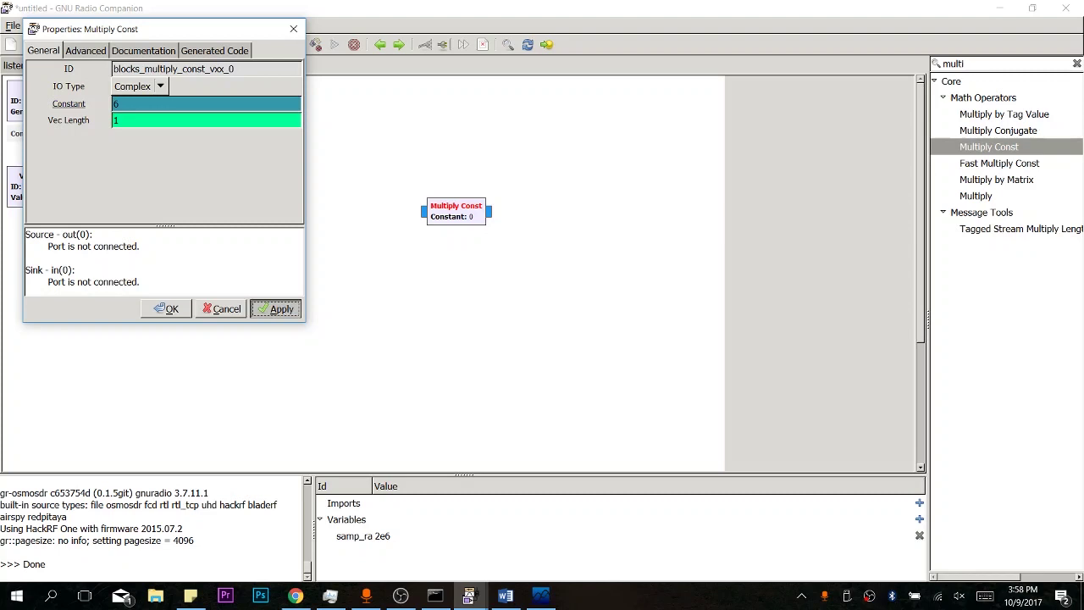
left_click(166, 309)
Step: Move the Multiply Const block closer to the File Source and connect the File Source output to its input
left_click_drag(456, 211, 384, 211)
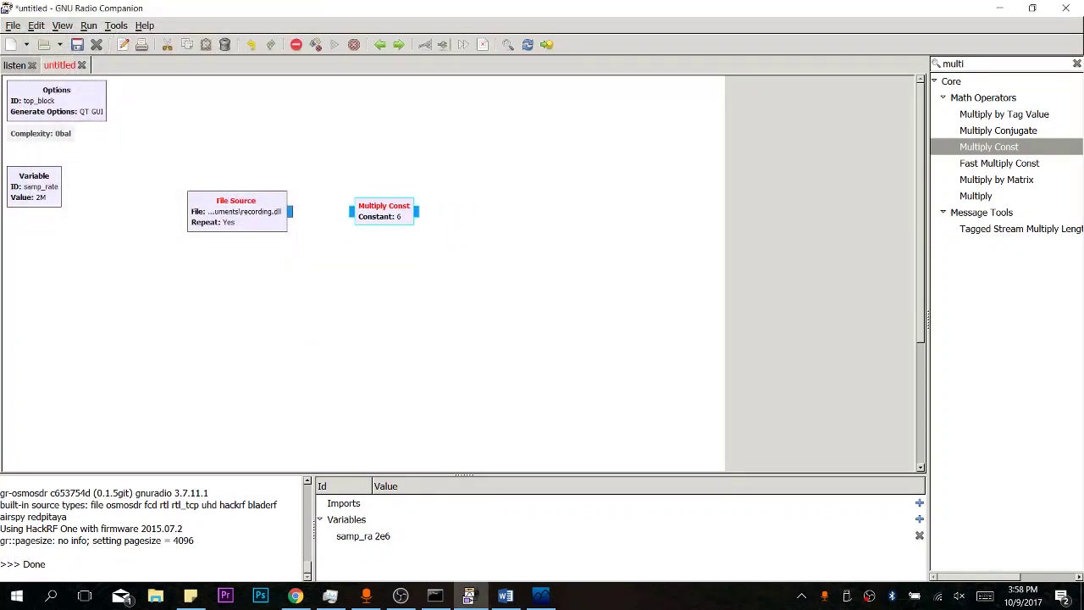
left_click(320, 213)
left_click(291, 211)
left_click(351, 211)
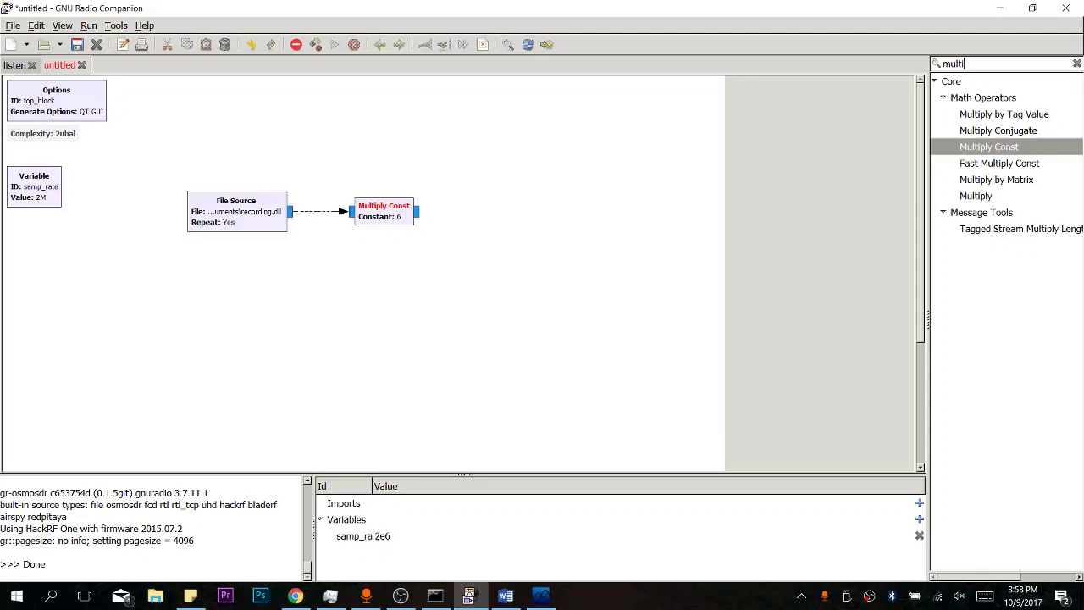
Step: Search the block library for osm, place an osmocom Sink to the lower right of Multiply Const, and connect the Multiply Const output to it
key("ctrl+a")
type("os")
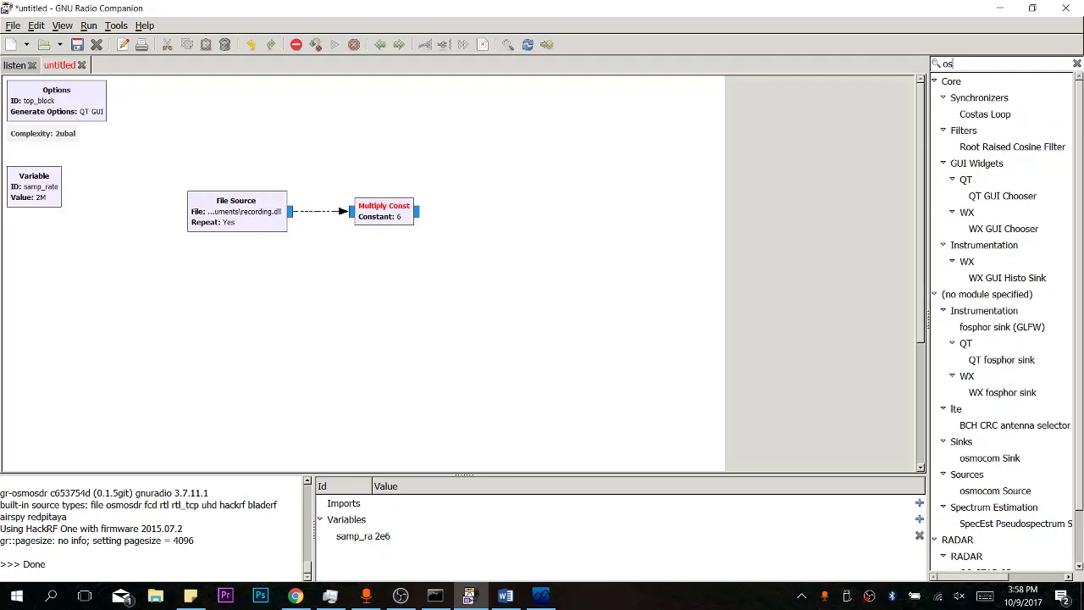
type("m")
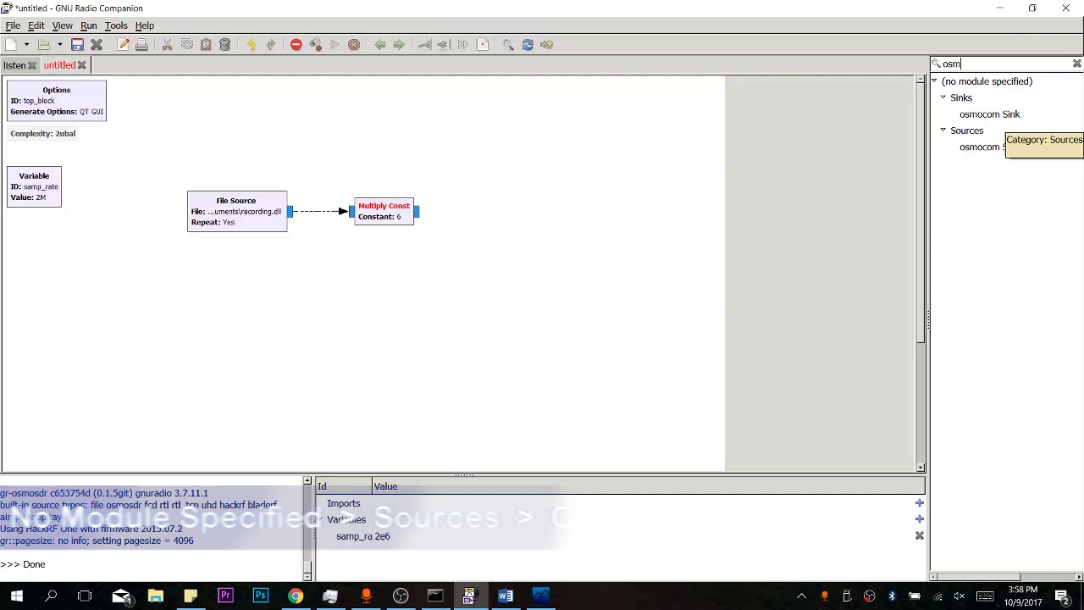
left_click_drag(989, 113, 553, 218)
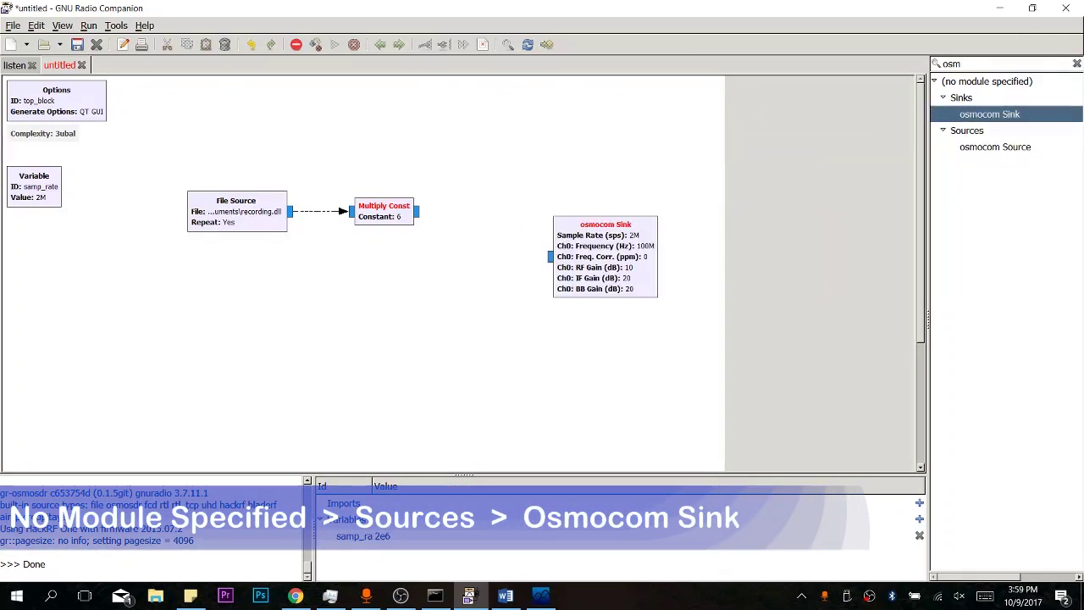
left_click_drag(605, 256, 548, 268)
left_click(418, 212)
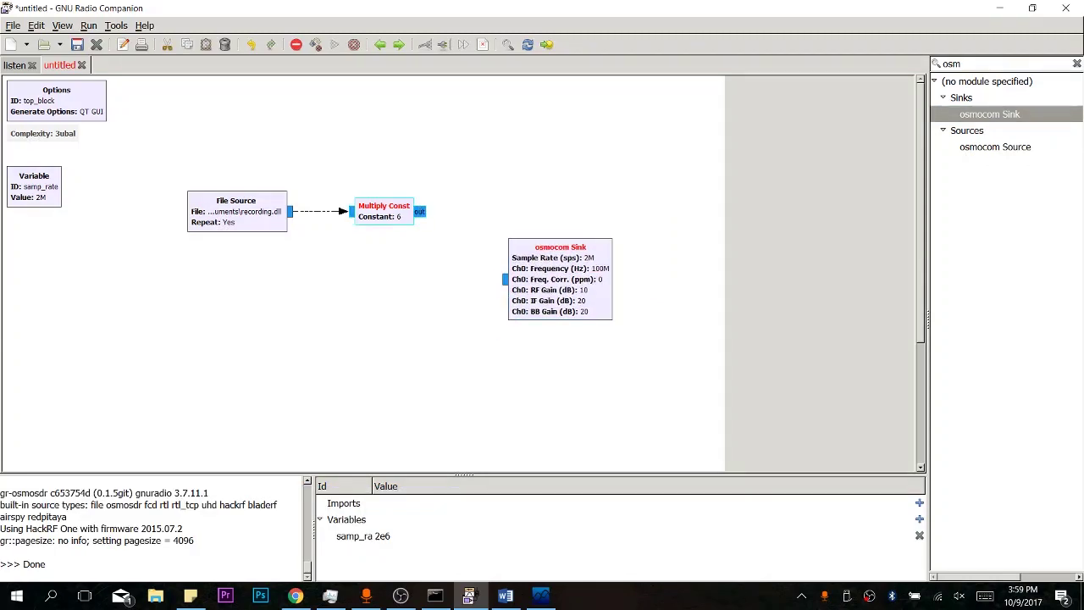
left_click(503, 278)
Step: Set the osmocom Sink's Ch0 frequency to 433e6 and apply it
right_click(567, 269)
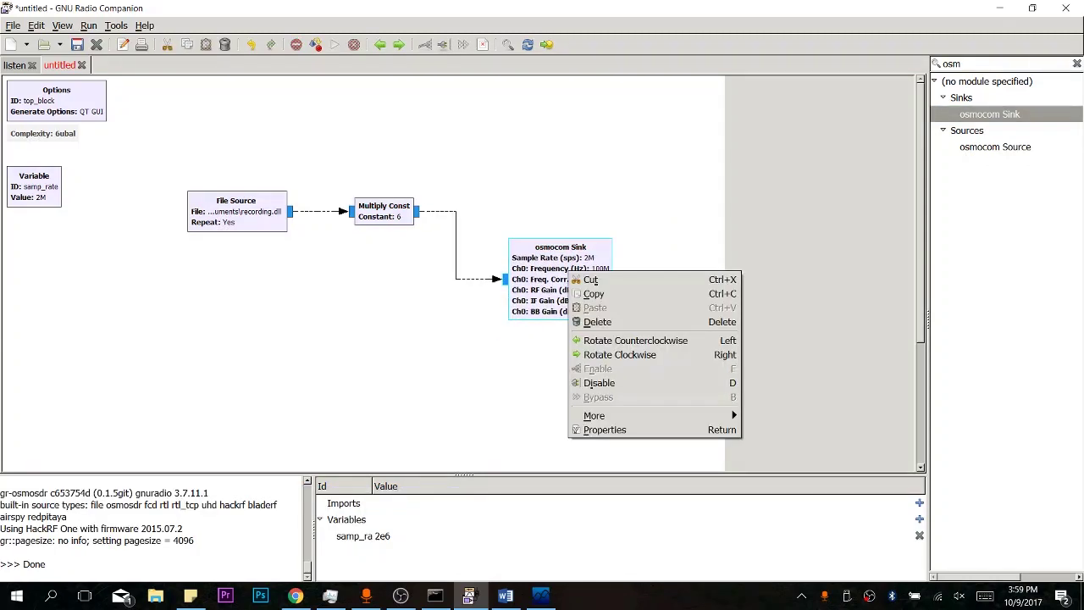
left_click(690, 429)
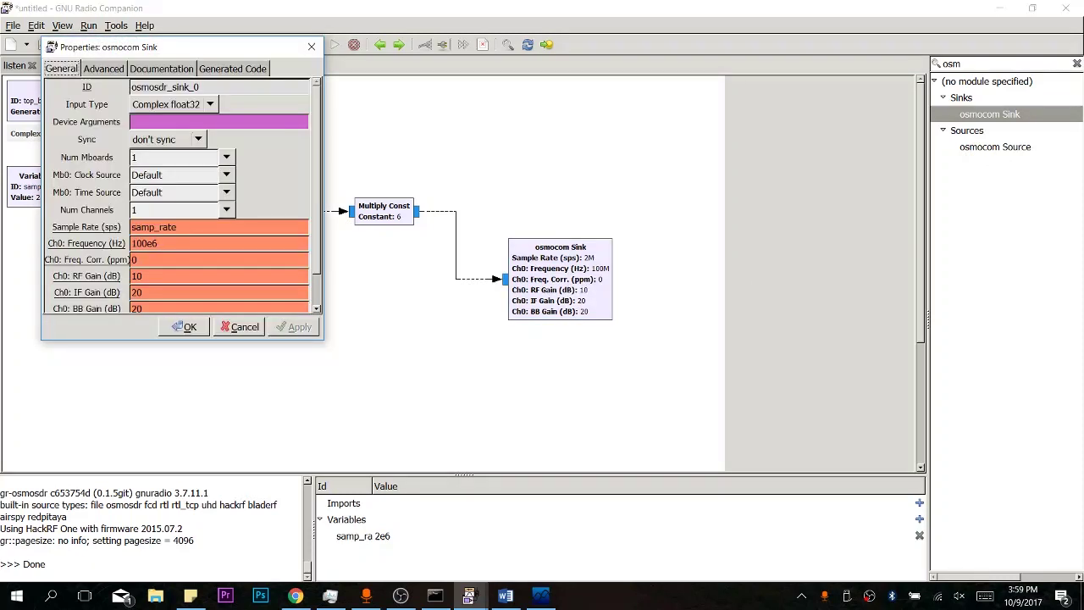
scroll(178, 194, "down", 1)
left_click(152, 205)
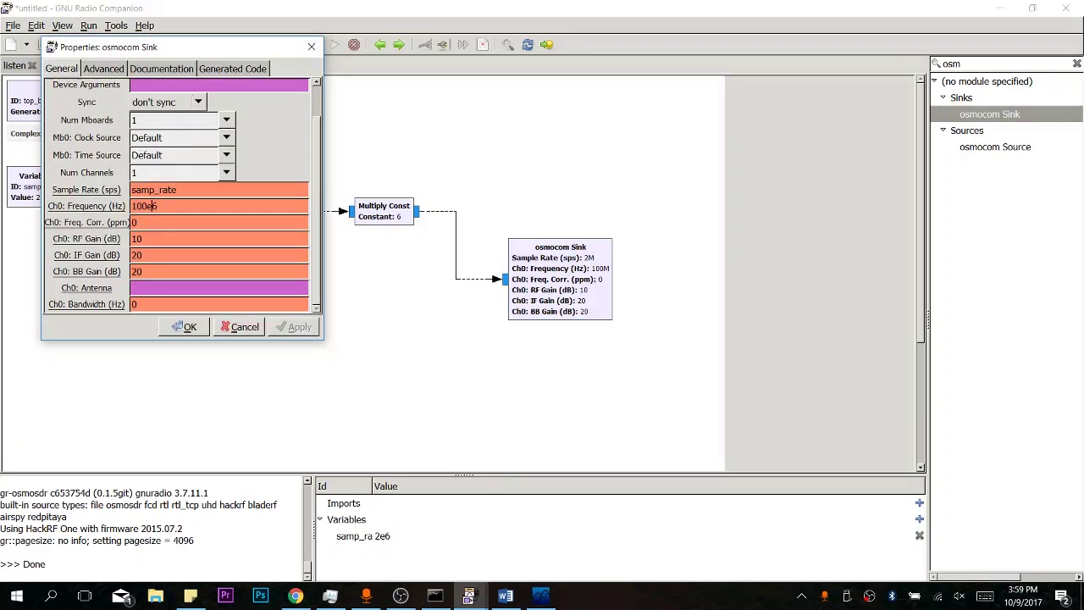
key("Left")
key("BackSpace")
key("BackSpace")
key("BackSpace")
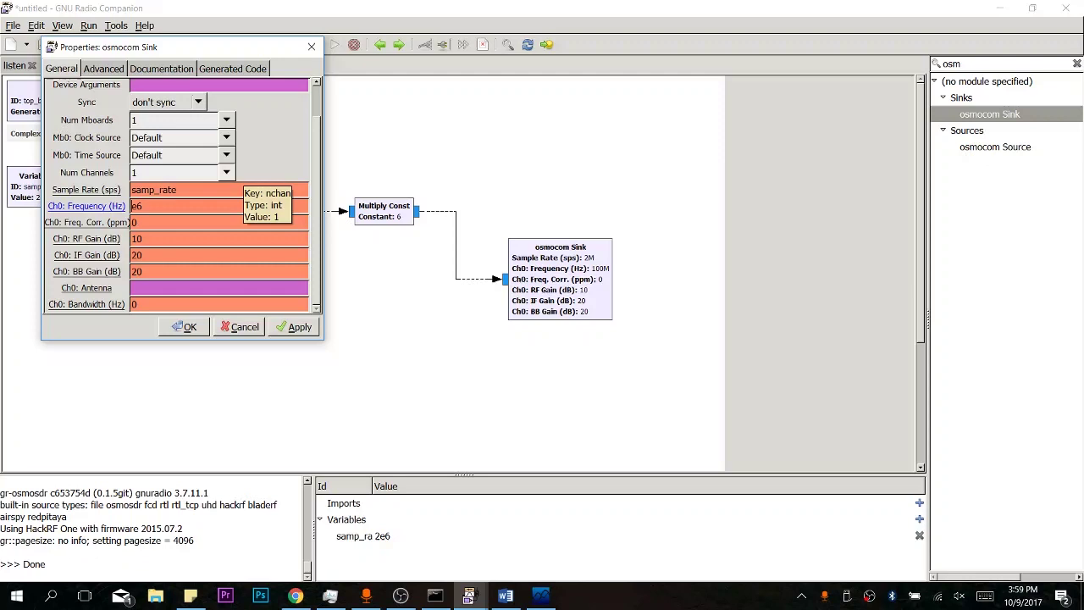
type("433")
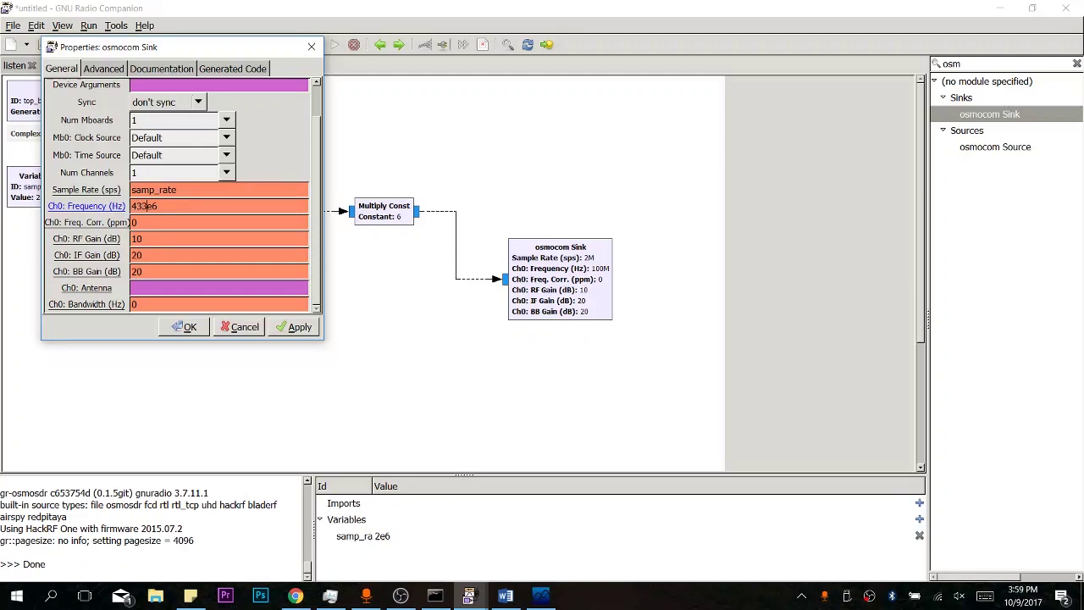
left_click(292, 327)
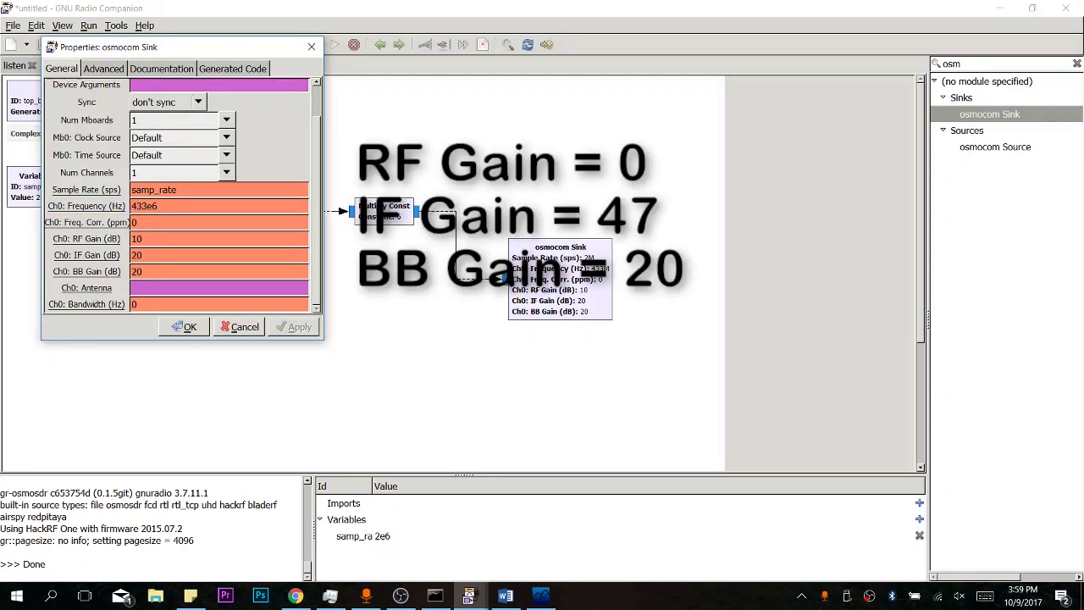
Step: Set the osmocom Sink's Ch0 RF gain to 0 and IF gain to 47, then accept the properties
double_click(137, 239)
type("0")
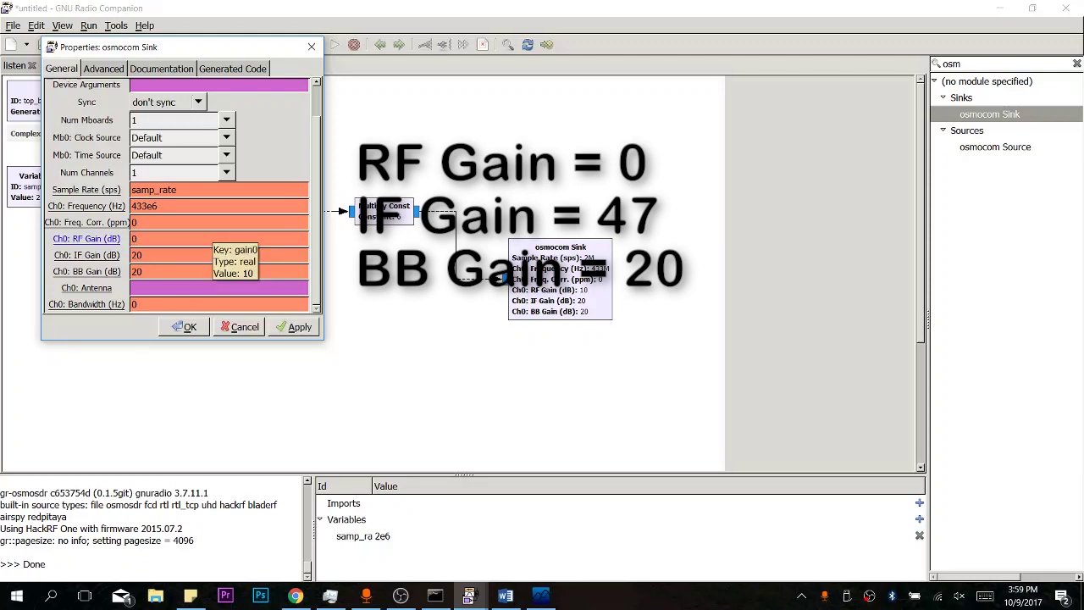
key("Tab")
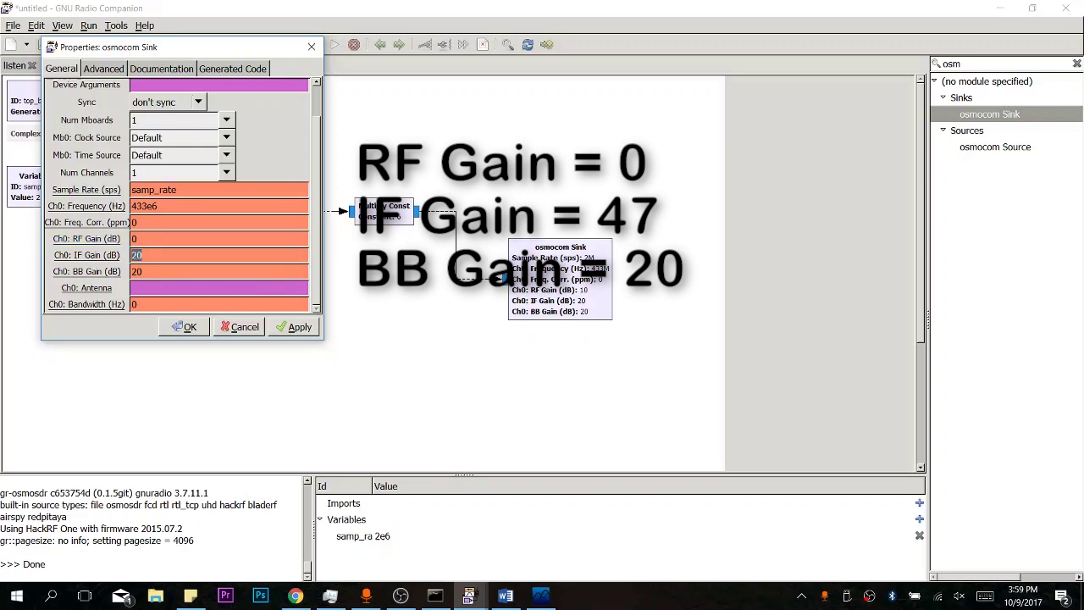
type("47")
double_click(138, 271)
left_click(293, 327)
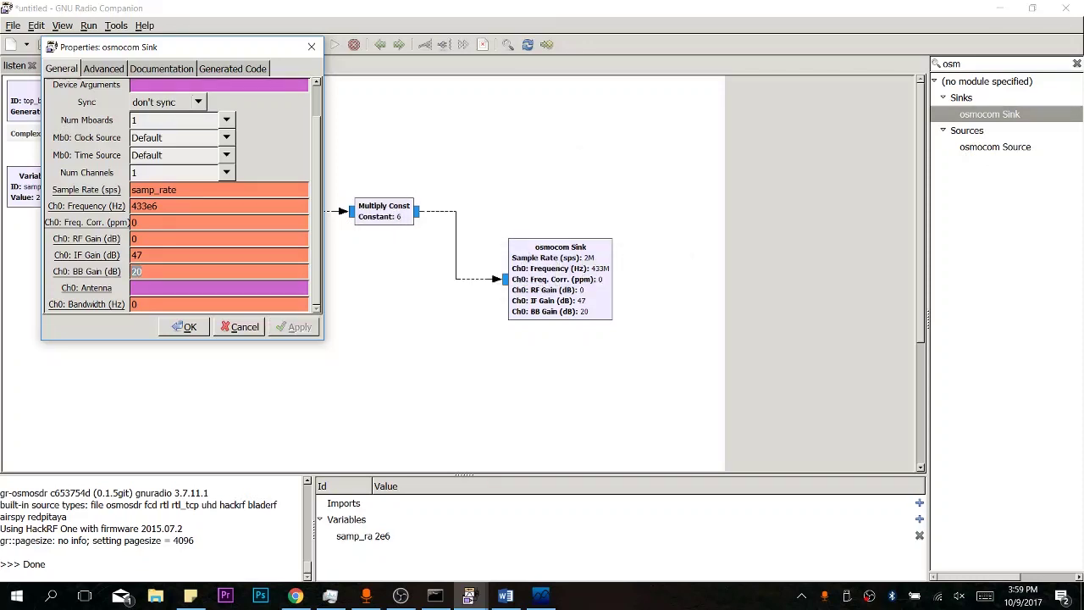
left_click(184, 327)
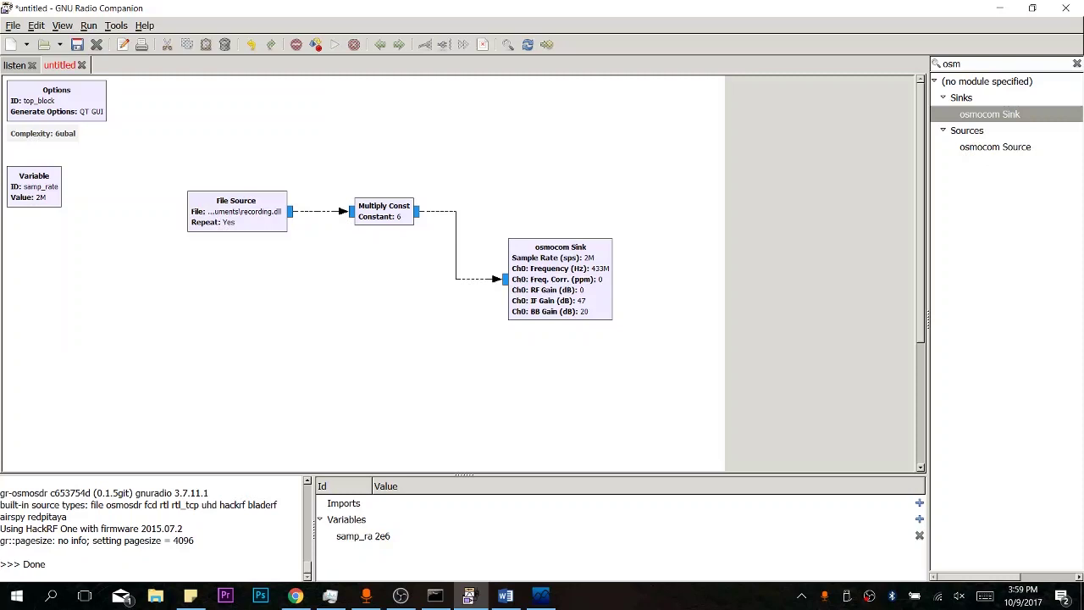
Step: Lower the osmocom Sink, find Throttle in the block library, and place it right of Multiply Const with its input connected to Multiply Const's output
left_click_drag(559, 280, 537, 343)
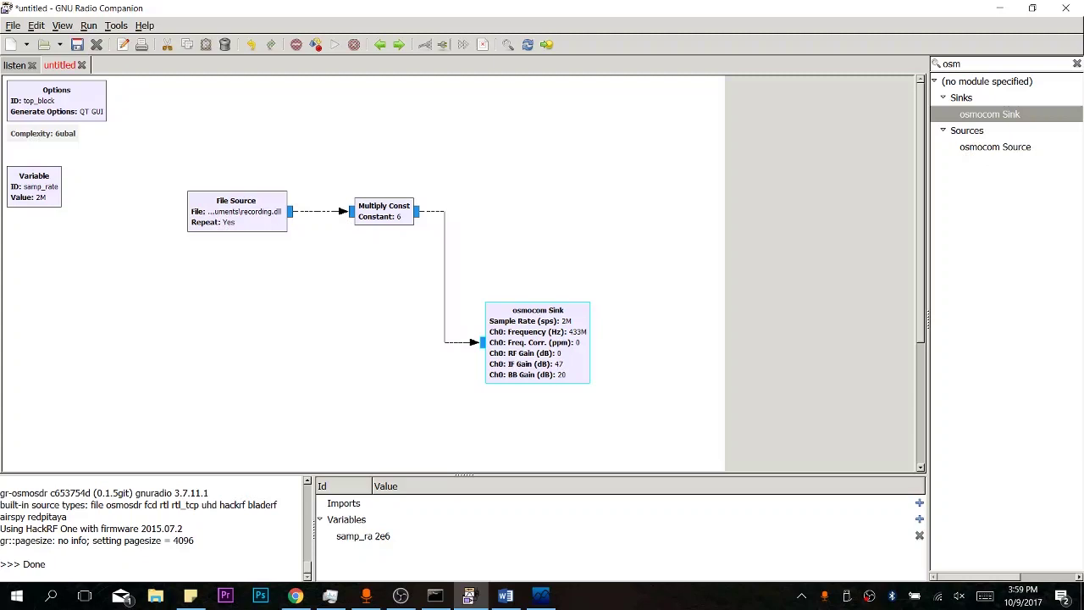
key("ctrl+f")
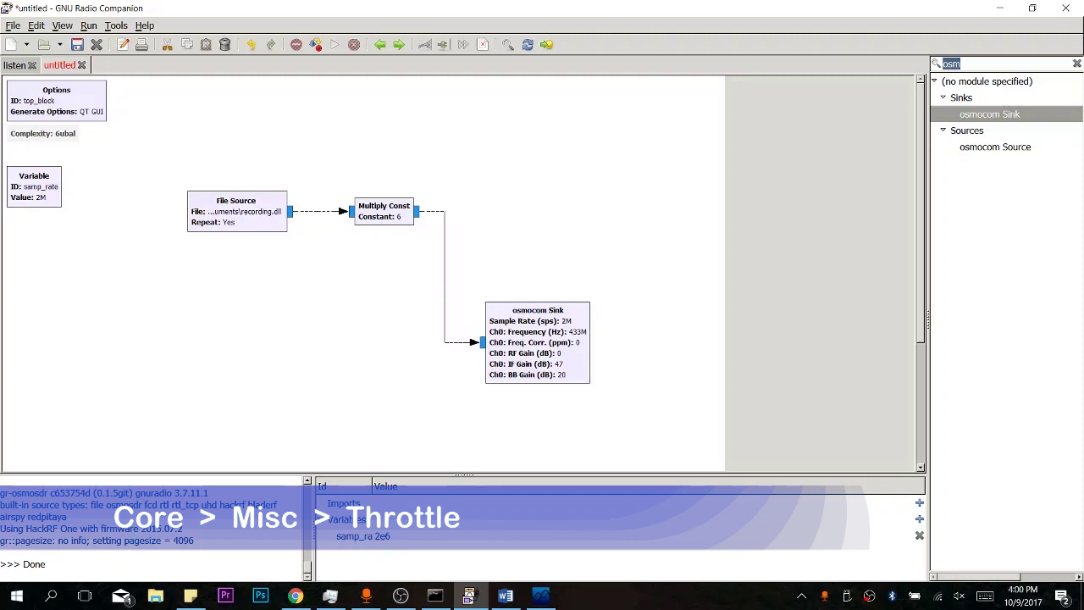
type("tho")
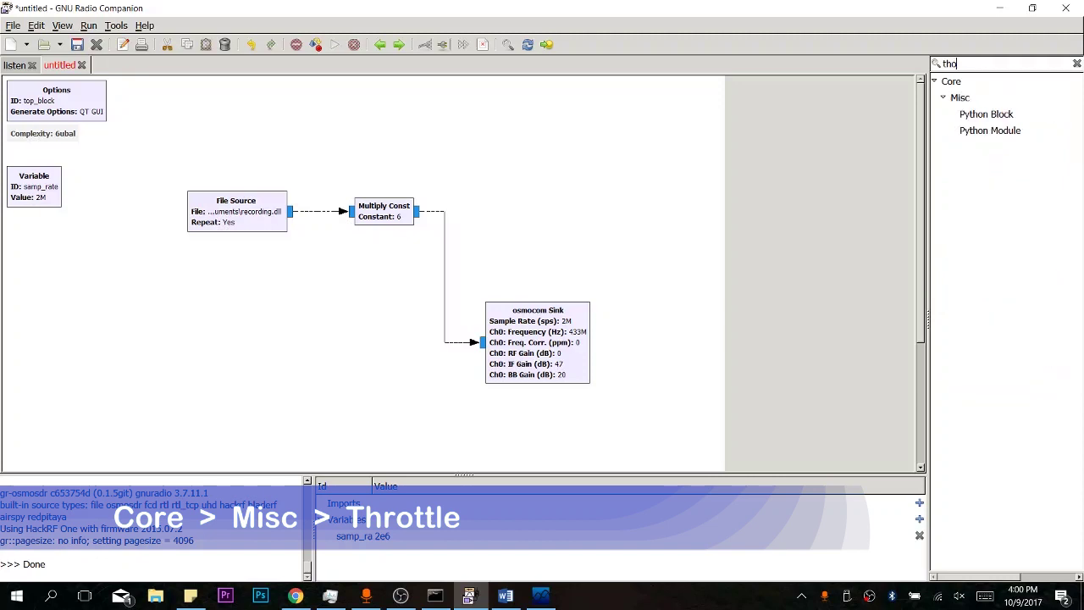
key("BackSpace")
type("ro")
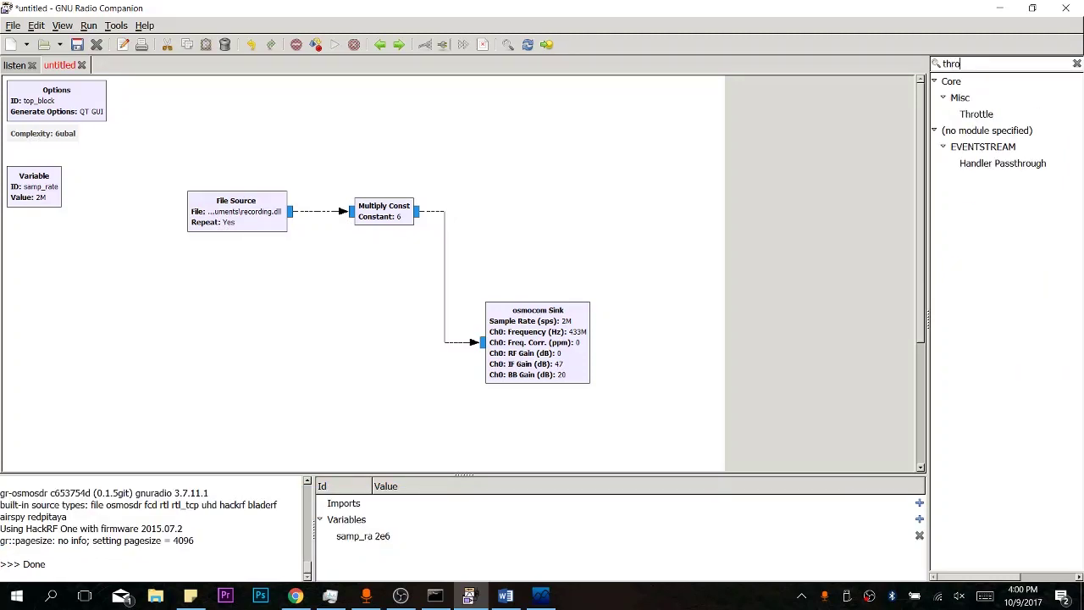
left_click_drag(976, 113, 515, 197)
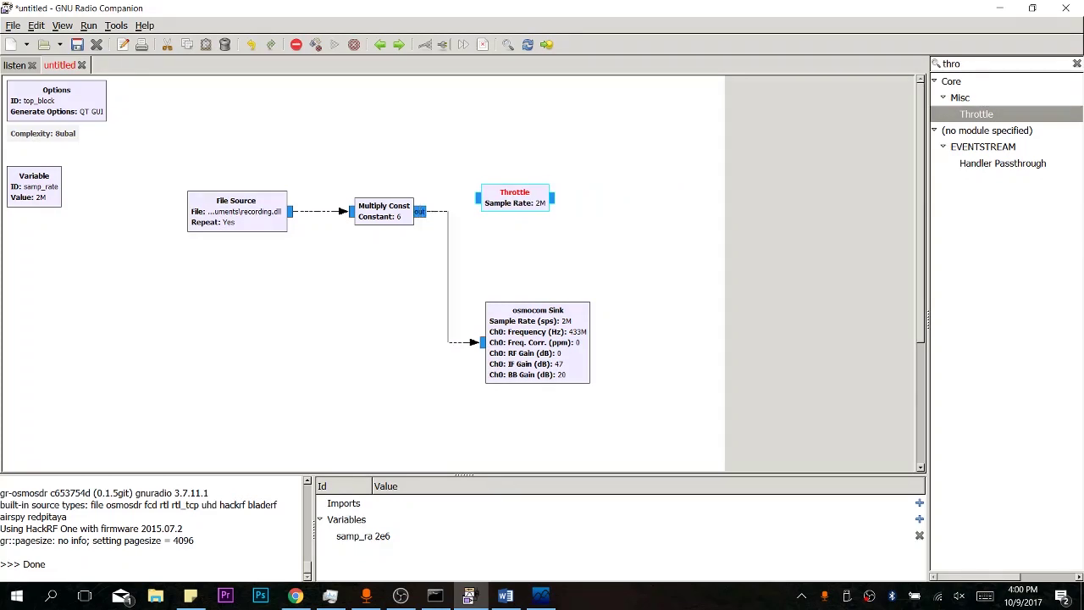
left_click(419, 211)
left_click(478, 197)
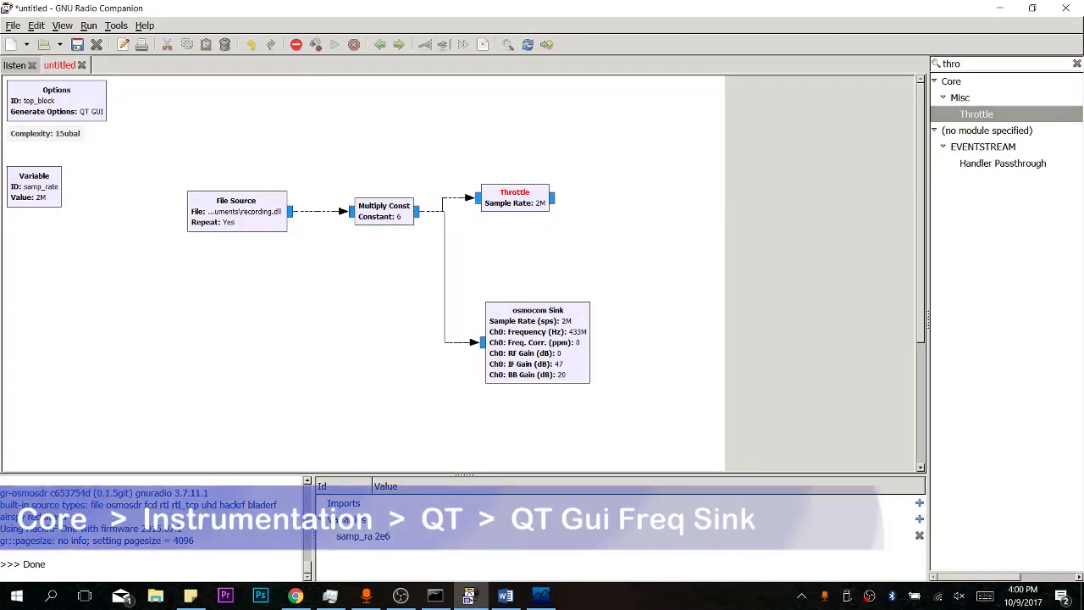
Step: Search the block library for gui fre, place a QT GUI Frequency Sink to the upper right of Throttle, and connect the Throttle output to it
key("ctrl+f")
type("gui ")
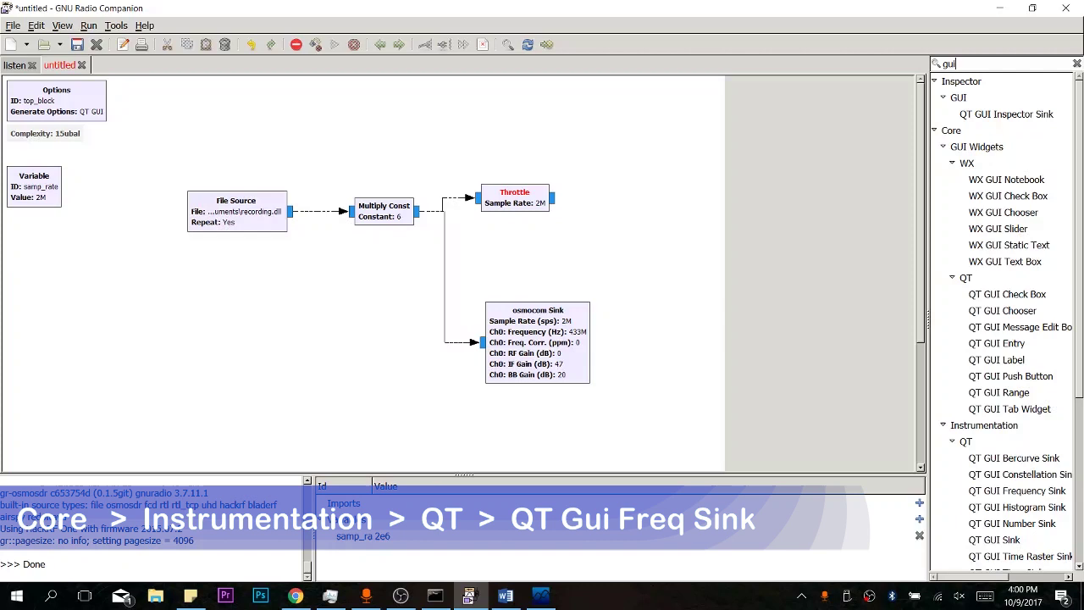
type("fre")
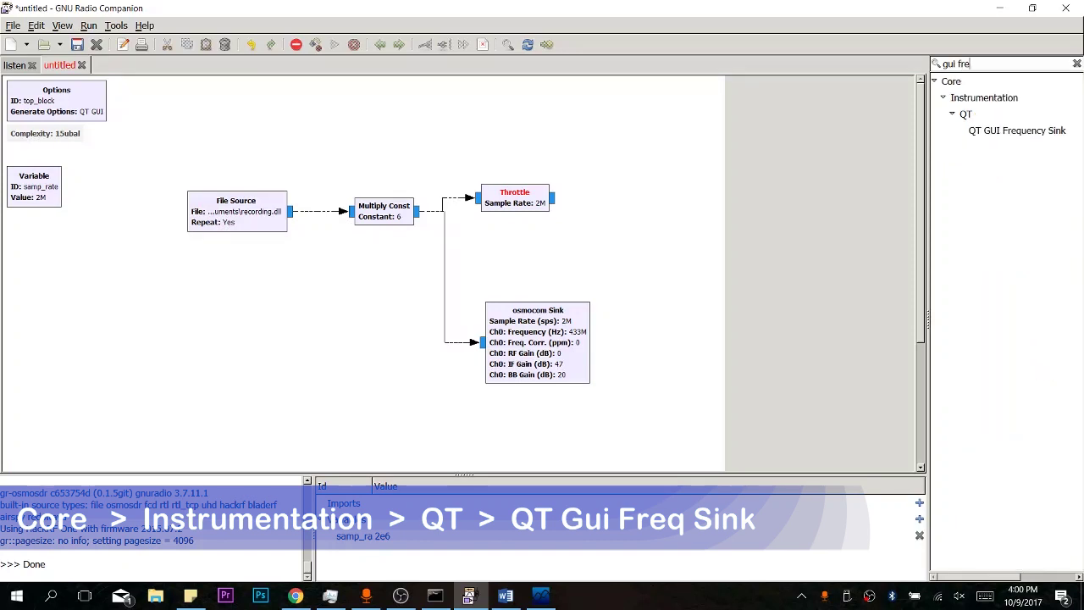
left_click_drag(1016, 130, 632, 163)
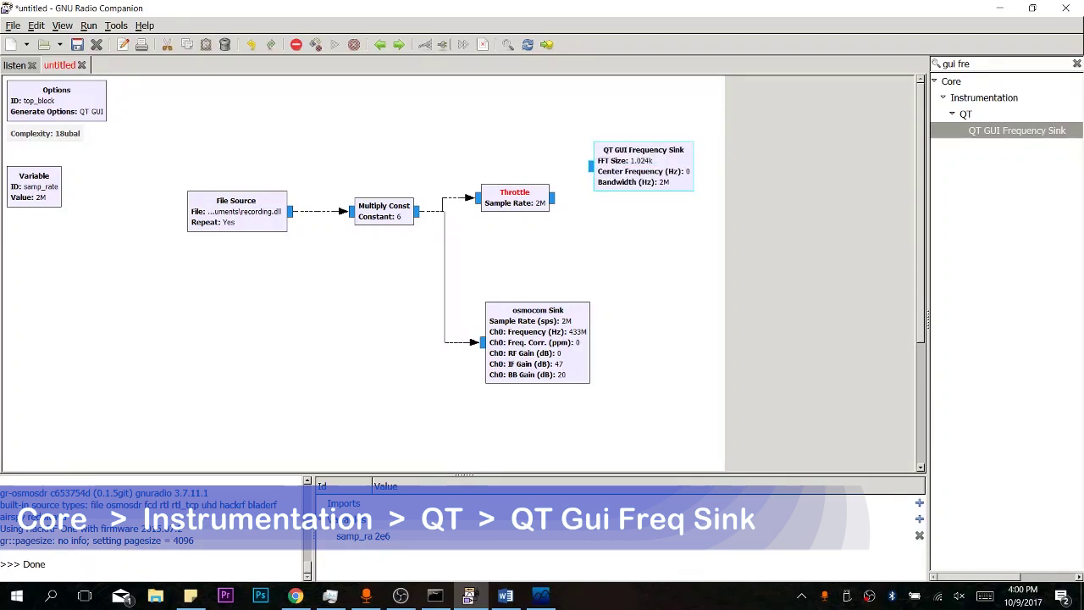
left_click(552, 199)
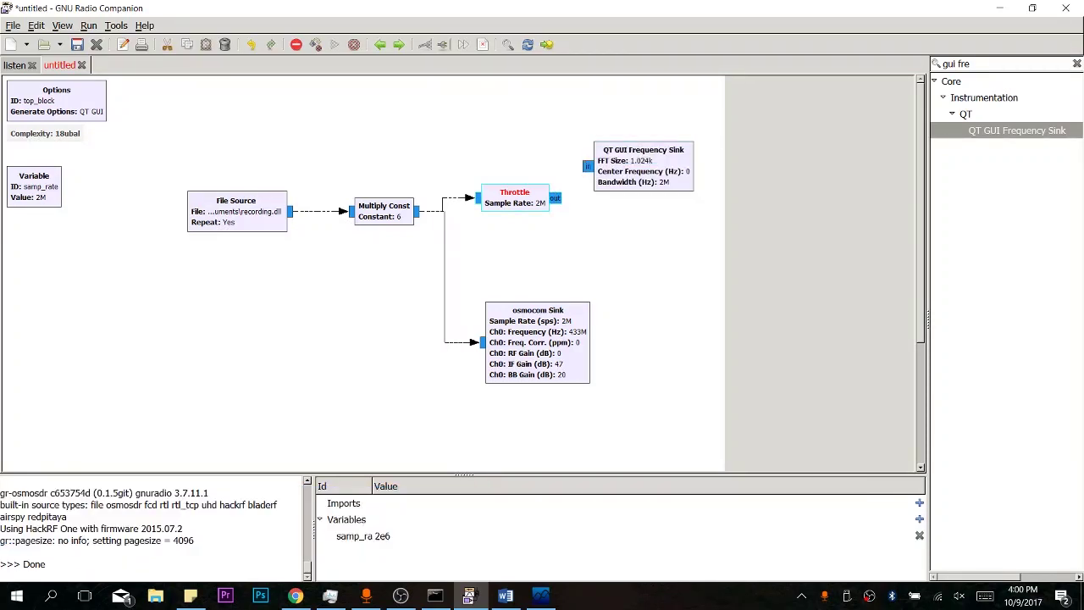
left_click(590, 166)
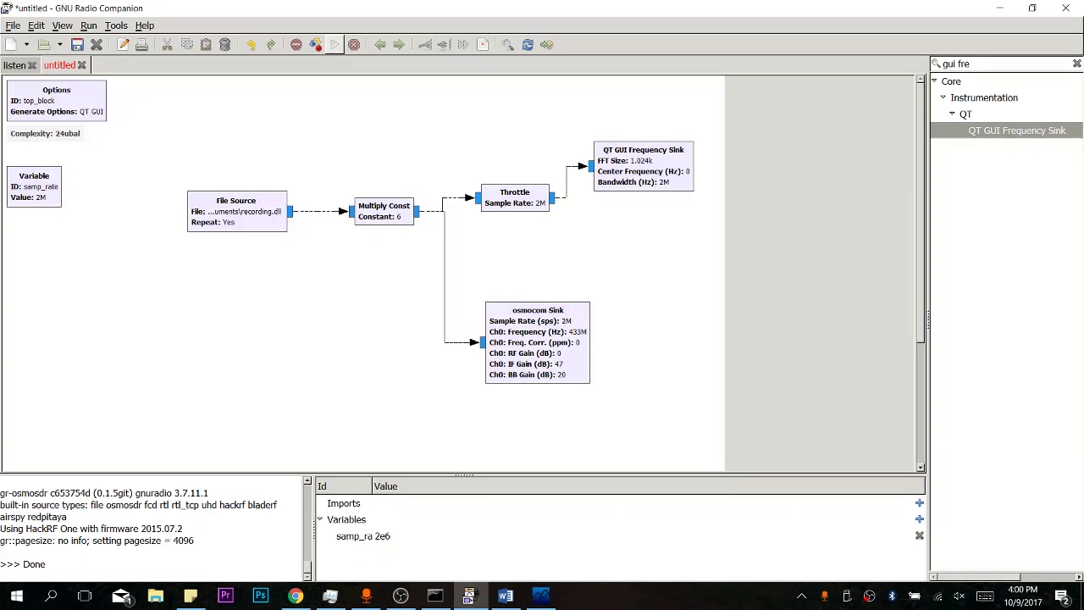
Step: Execute the flowgraph, saving it as transmit.grc in Documents, and close the frequency plot window after the run
left_click(335, 44)
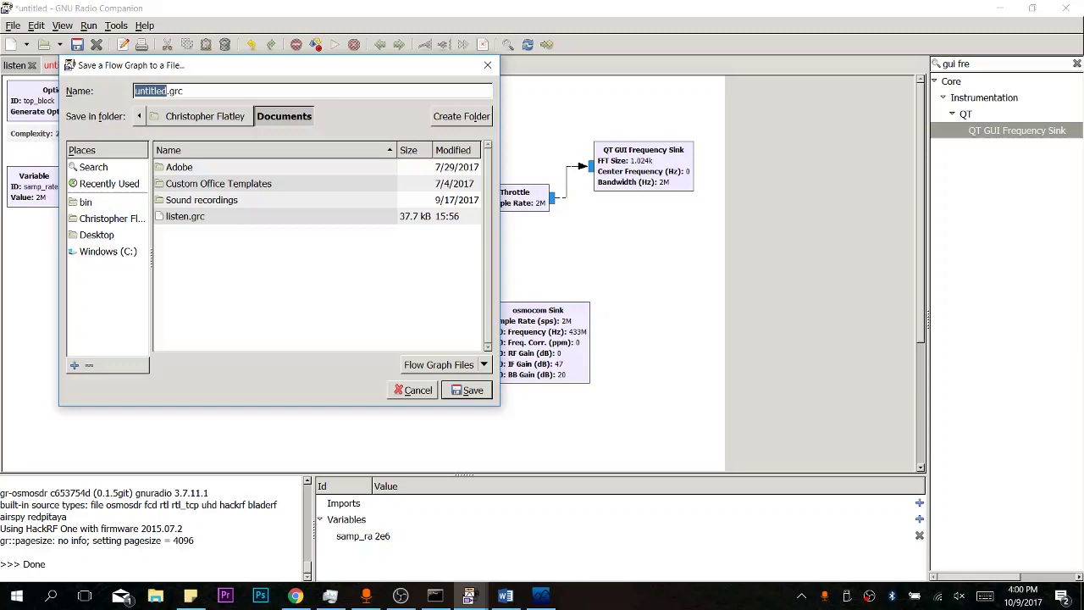
type("transmit")
key("Return")
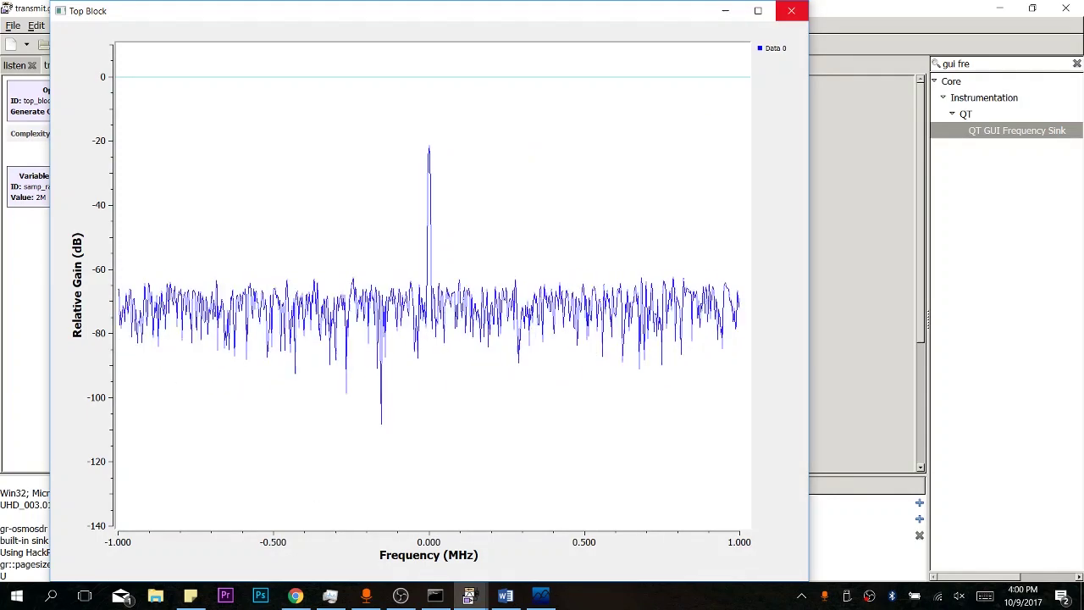
left_click(791, 10)
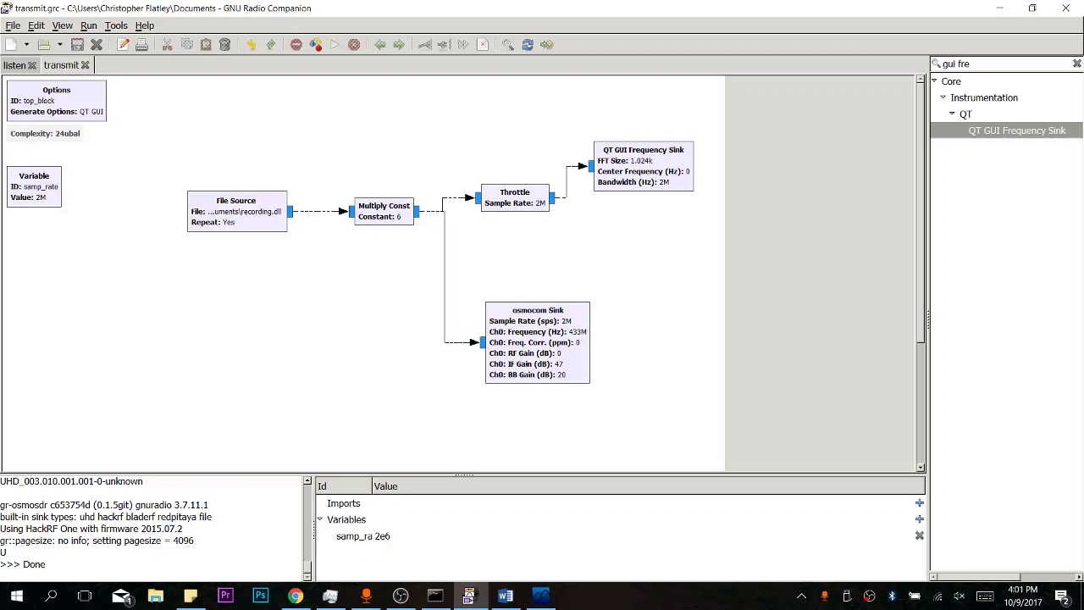
Step: Move the osmocom Sink up to just below Throttle and set the File Source's Repeat option to No
left_click_drag(538, 342, 524, 283)
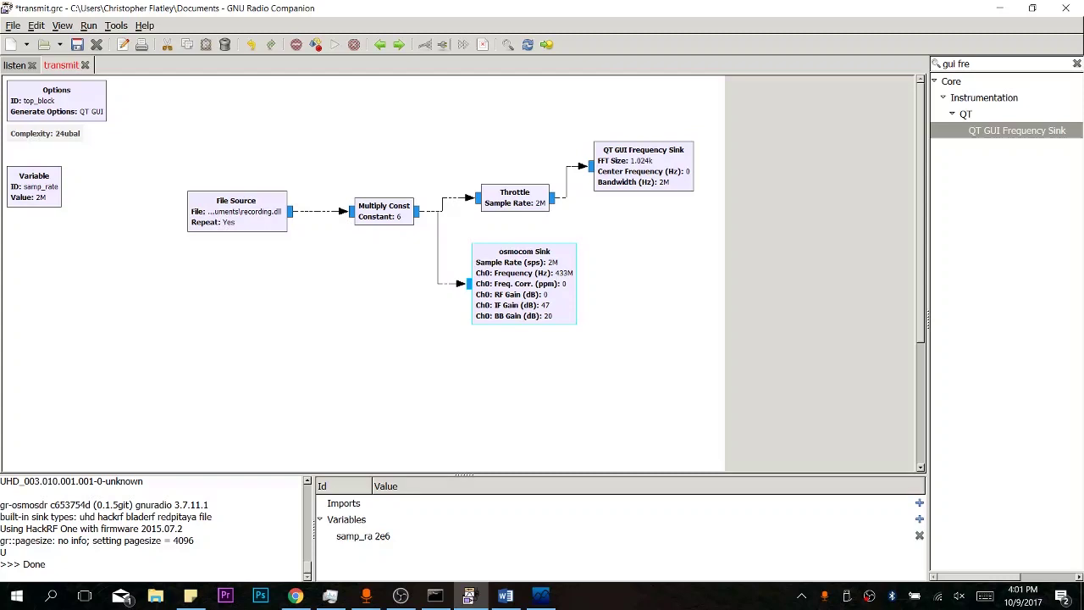
right_click(228, 226)
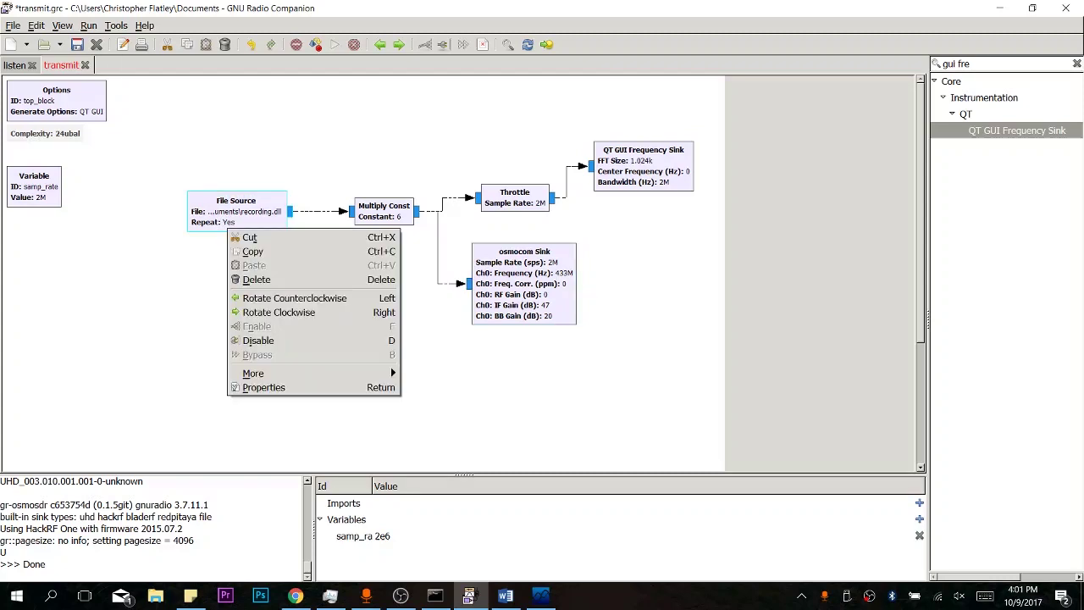
left_click(264, 386)
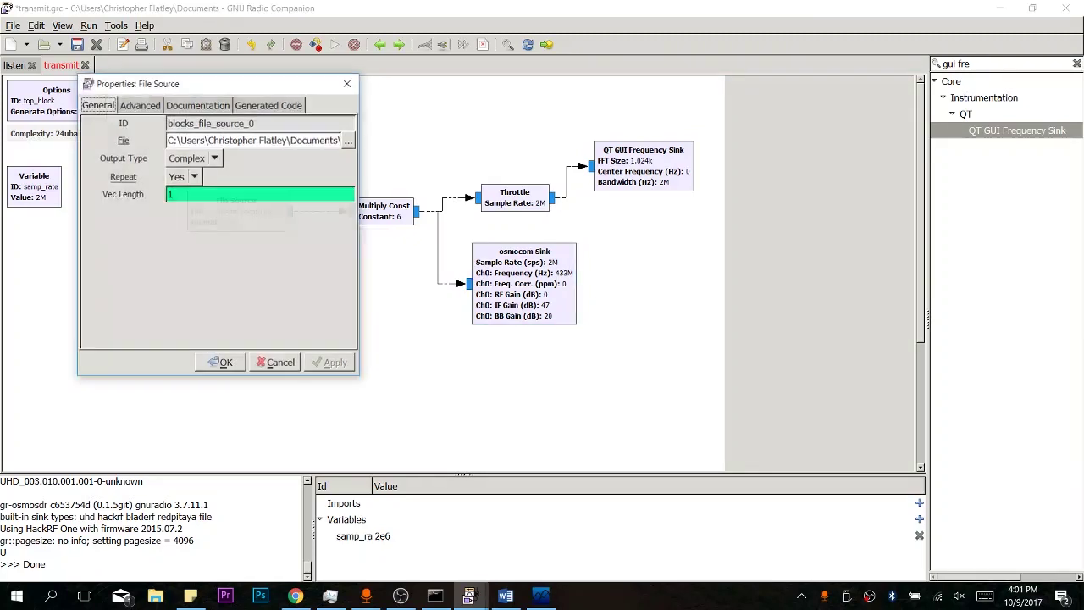
left_click(184, 176)
left_click(177, 194)
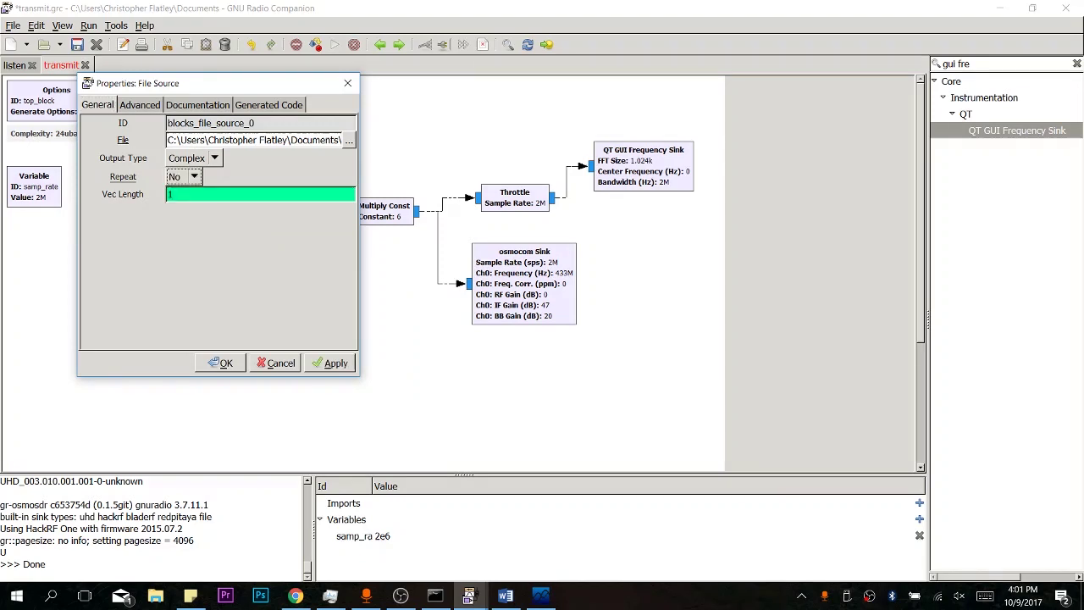
left_click(221, 363)
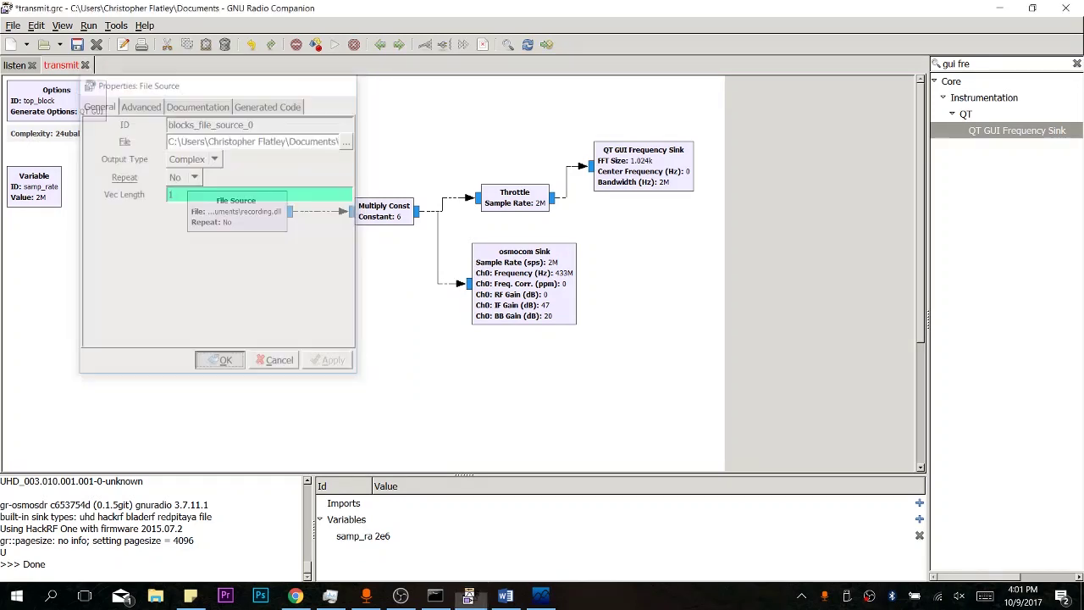